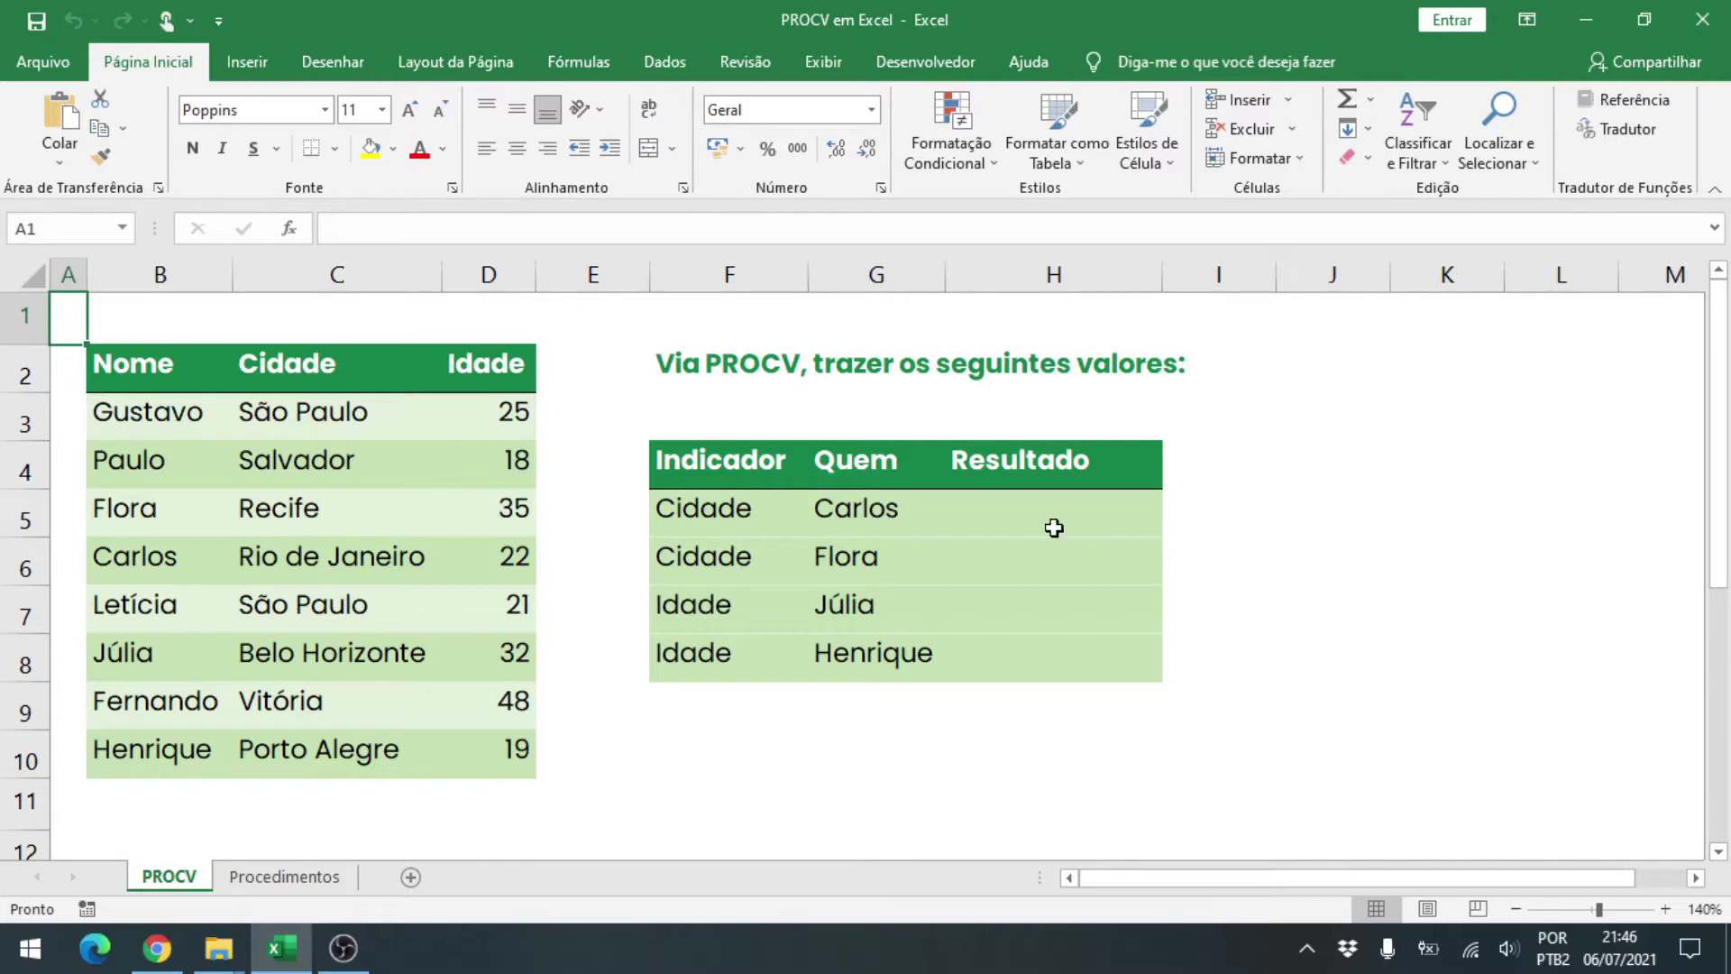
- Enter =PROCV(G5;B3:D10;2;0) in cell H5 to return the city of the person in G5
{"action": "left_click", "coordinate": [1116, 502]}
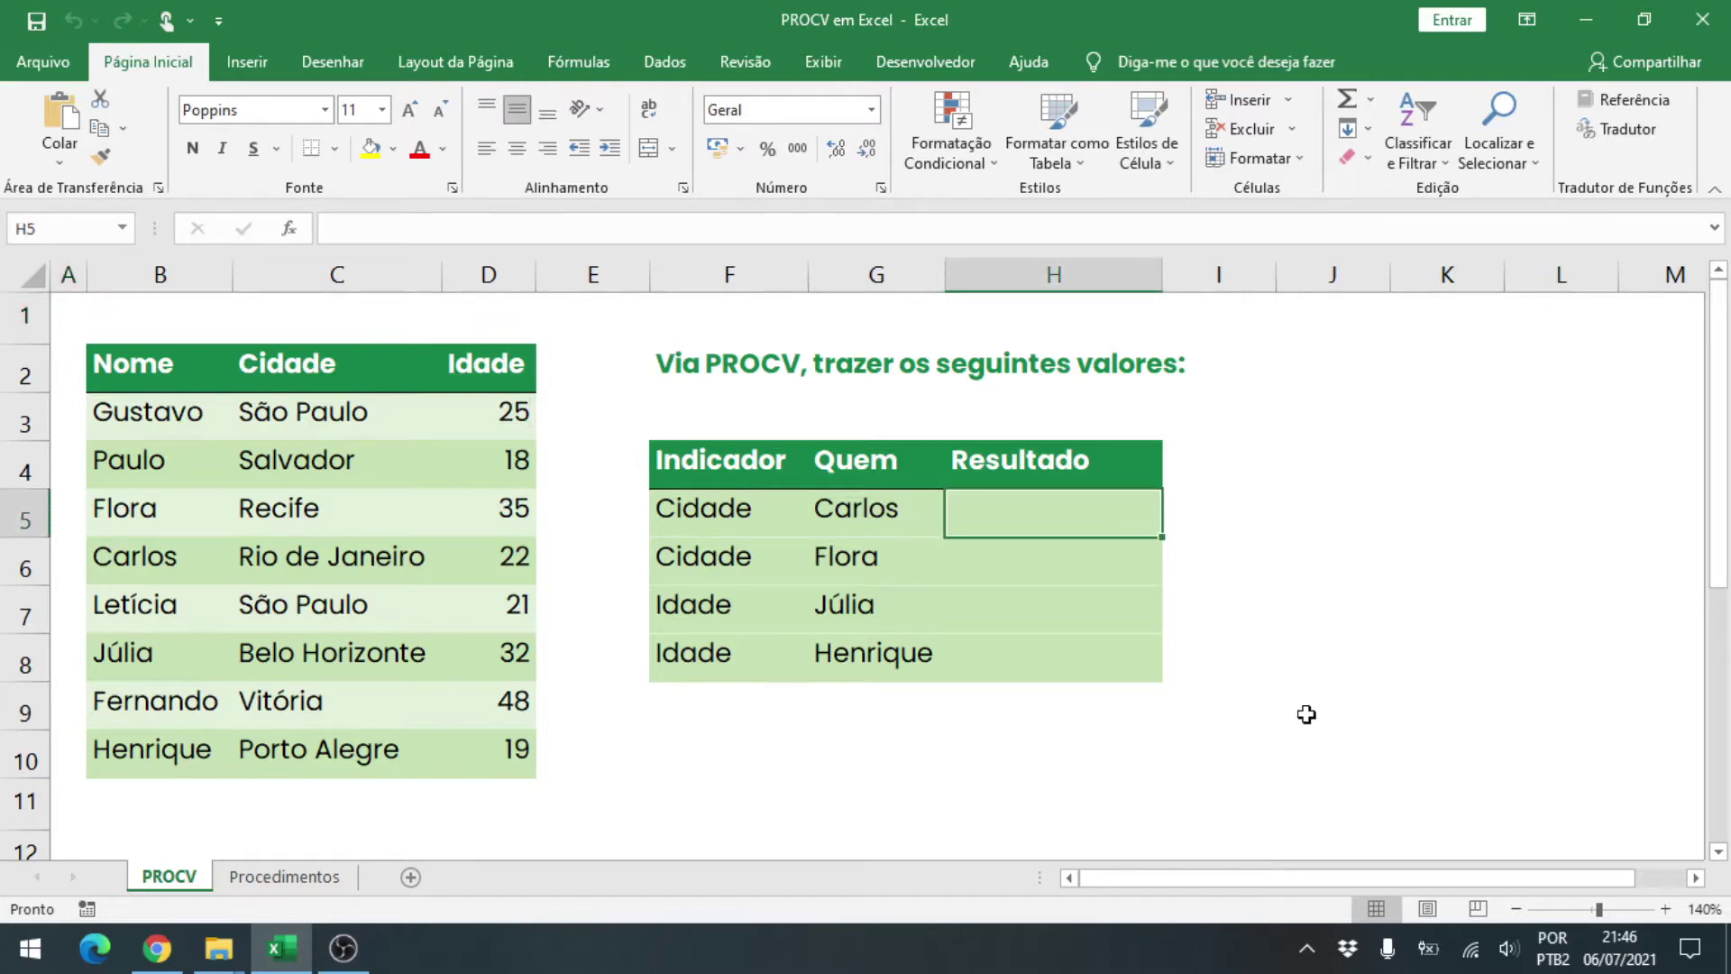
{"action": "type", "text": "=PROCV("}
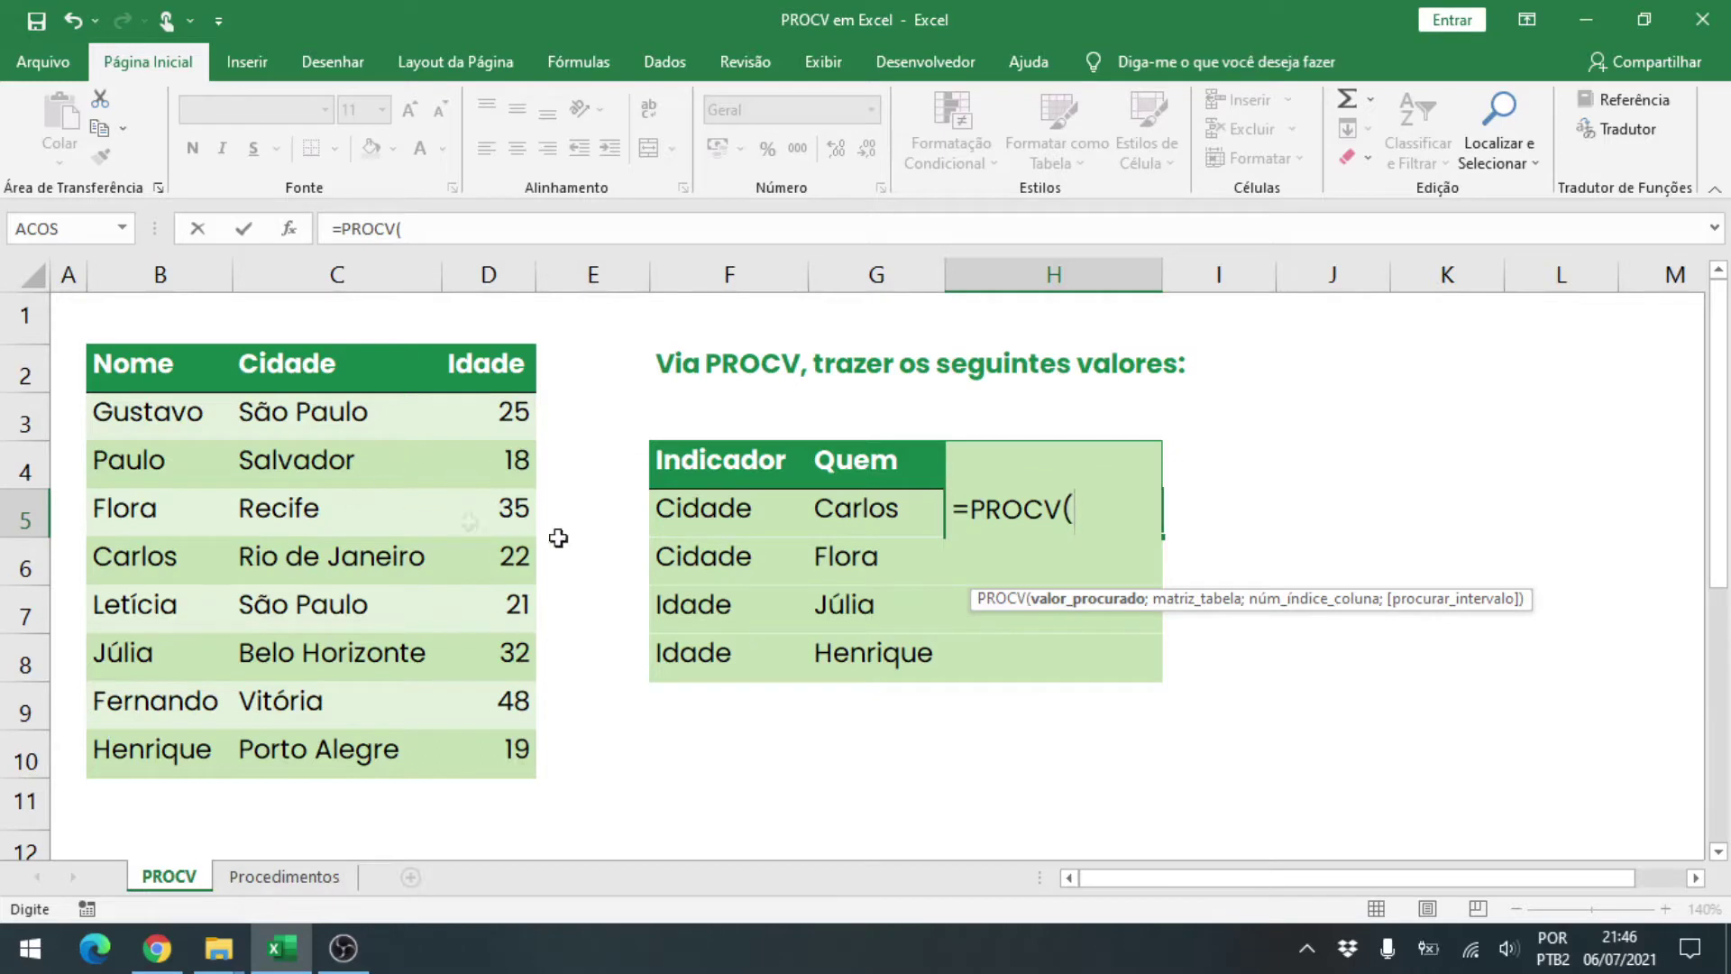
{"action": "left_click", "coordinate": [909, 509]}
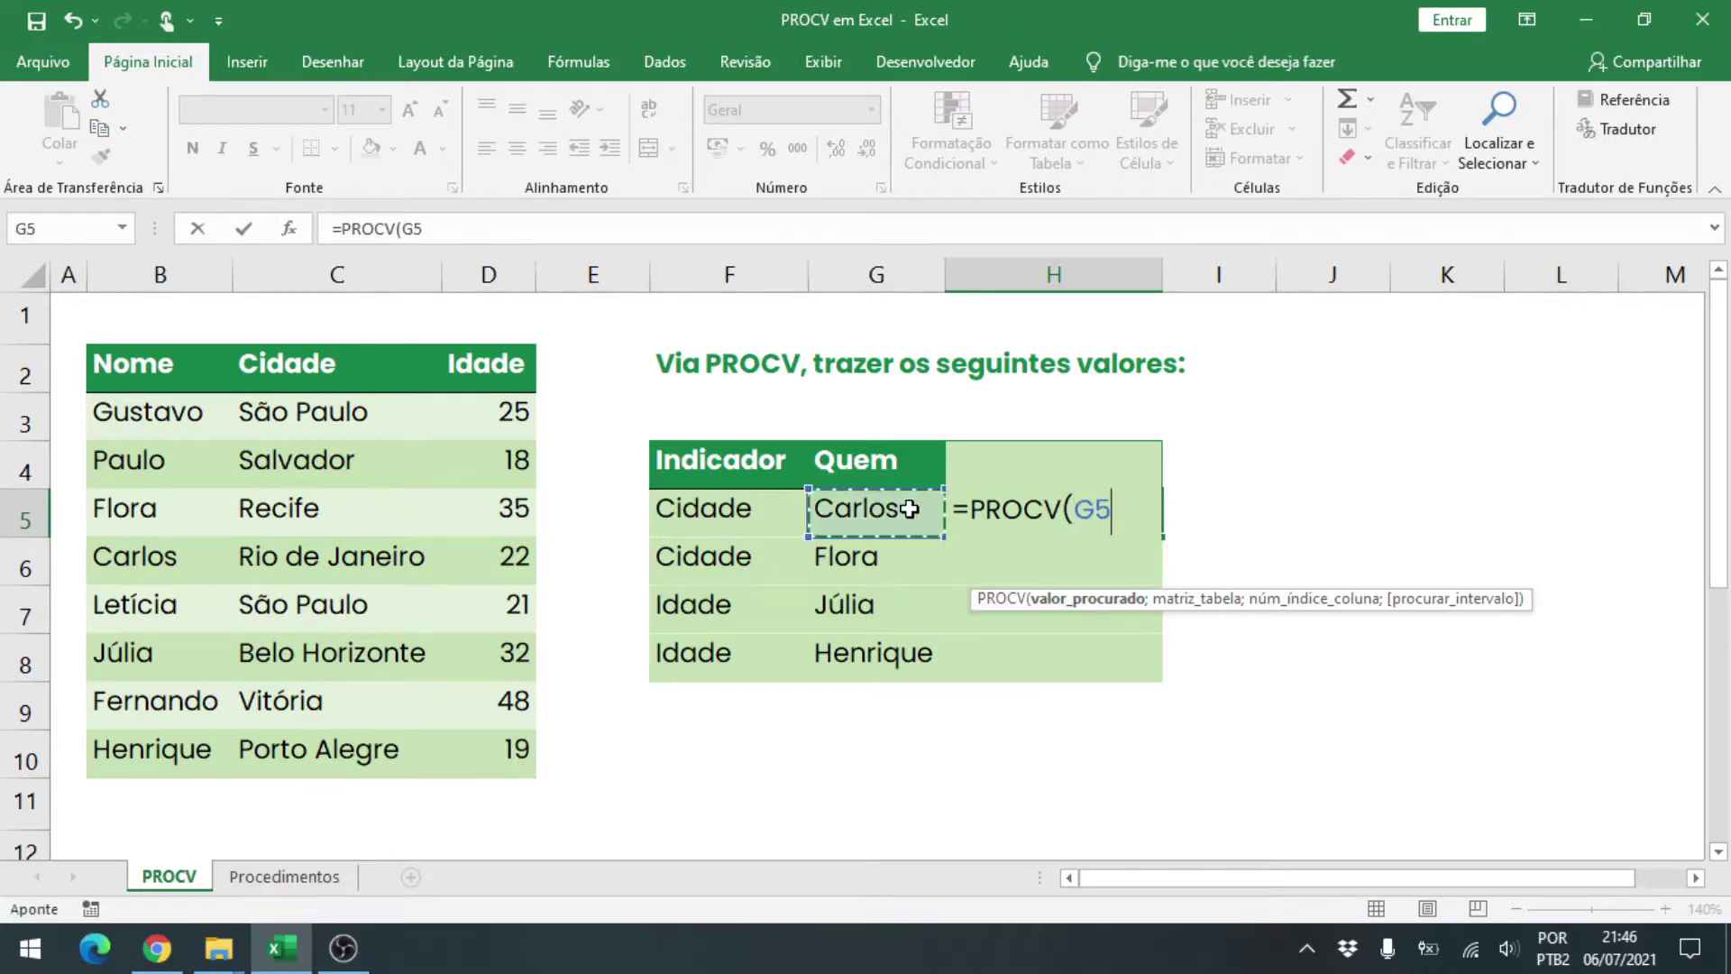
{"action": "type", "text": ";"}
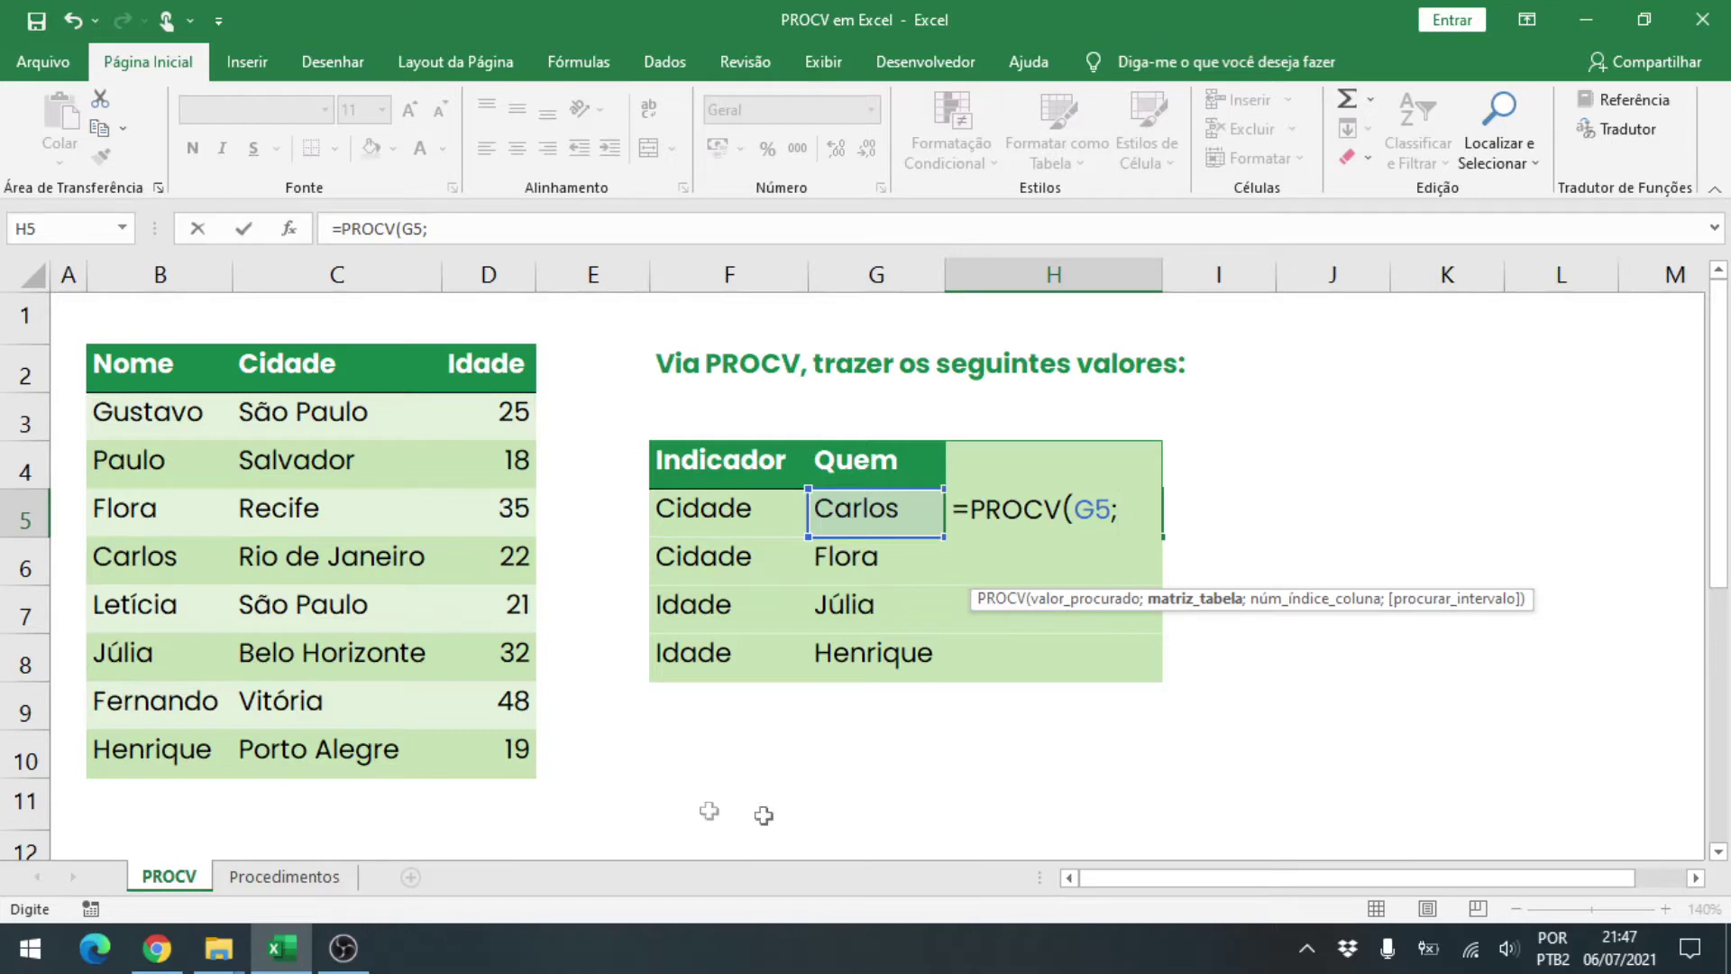
{"action": "left_click", "coordinate": [187, 411]}
{"action": "left_click_drag", "start_coordinate": [187, 411], "coordinate": [486, 747]}
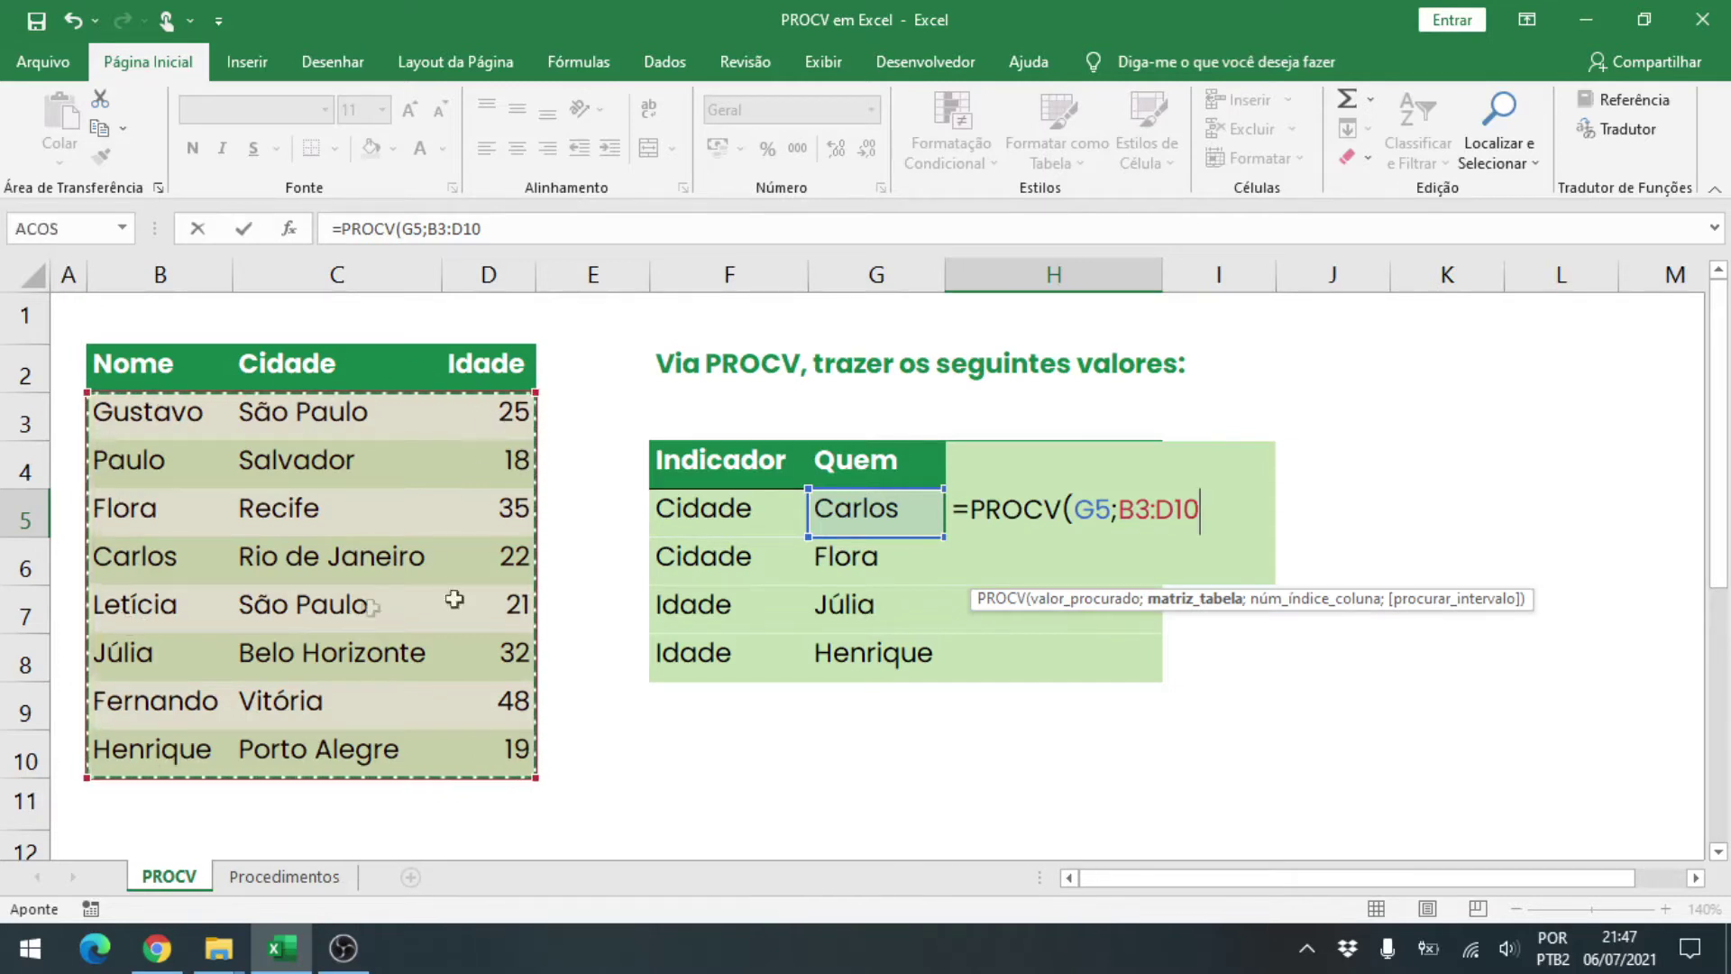
{"action": "type", "text": ";"}
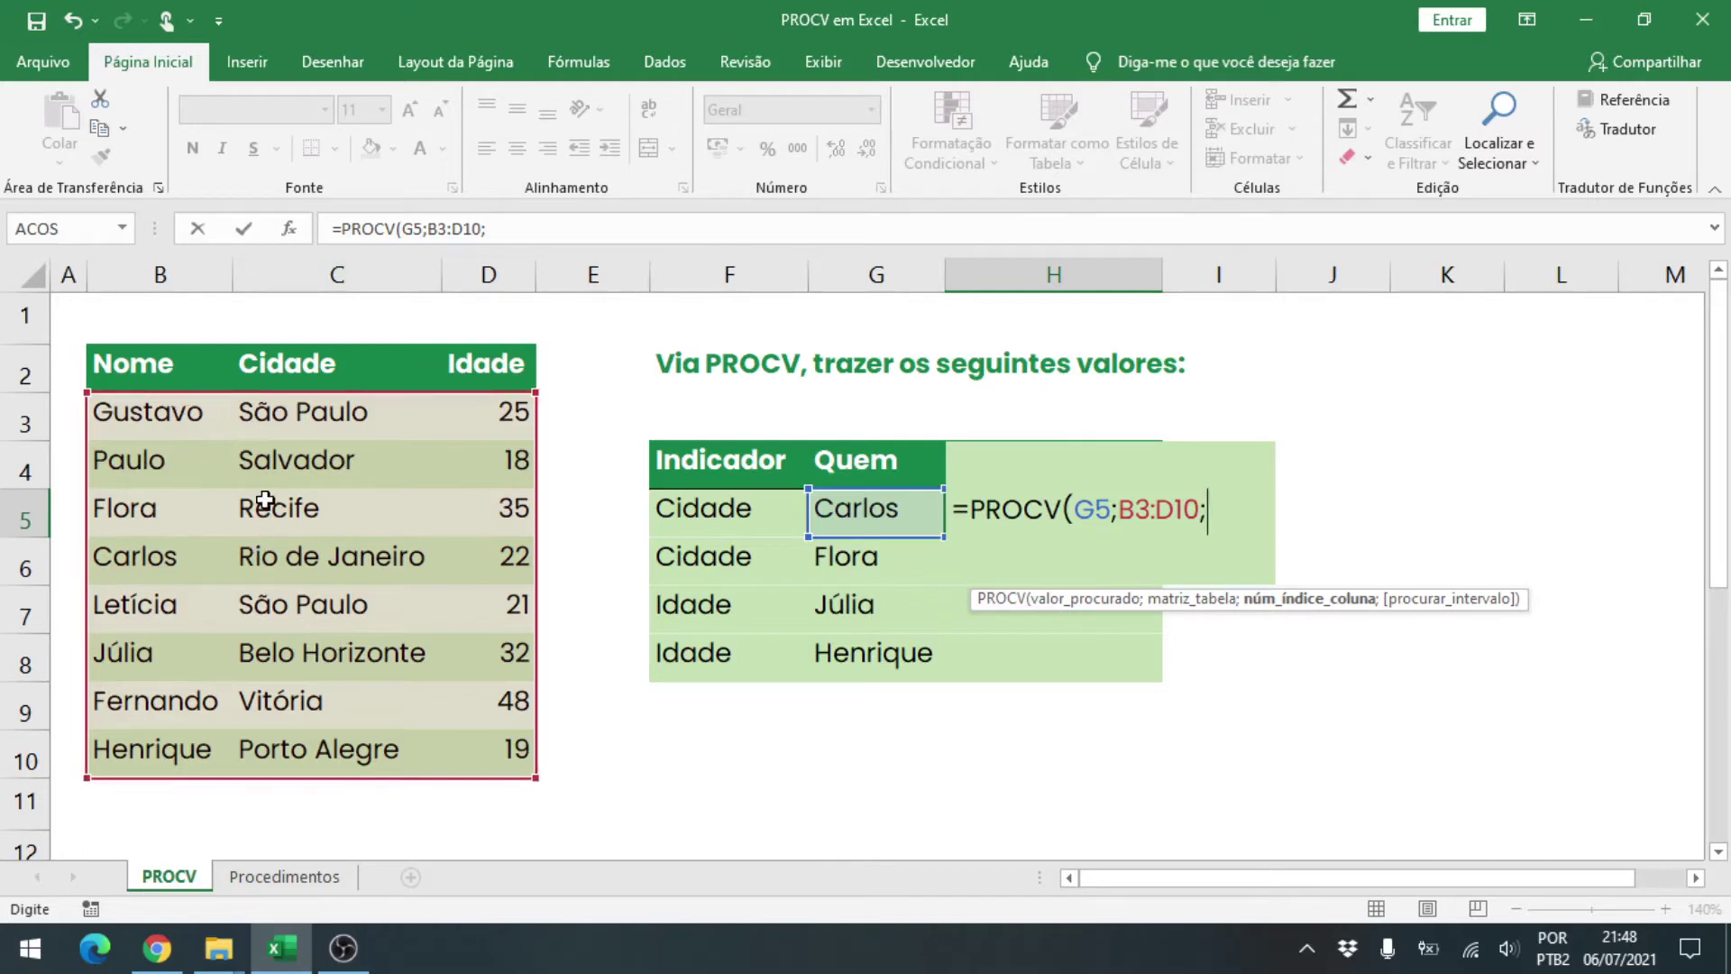
{"action": "type", "text": "2;0)"}
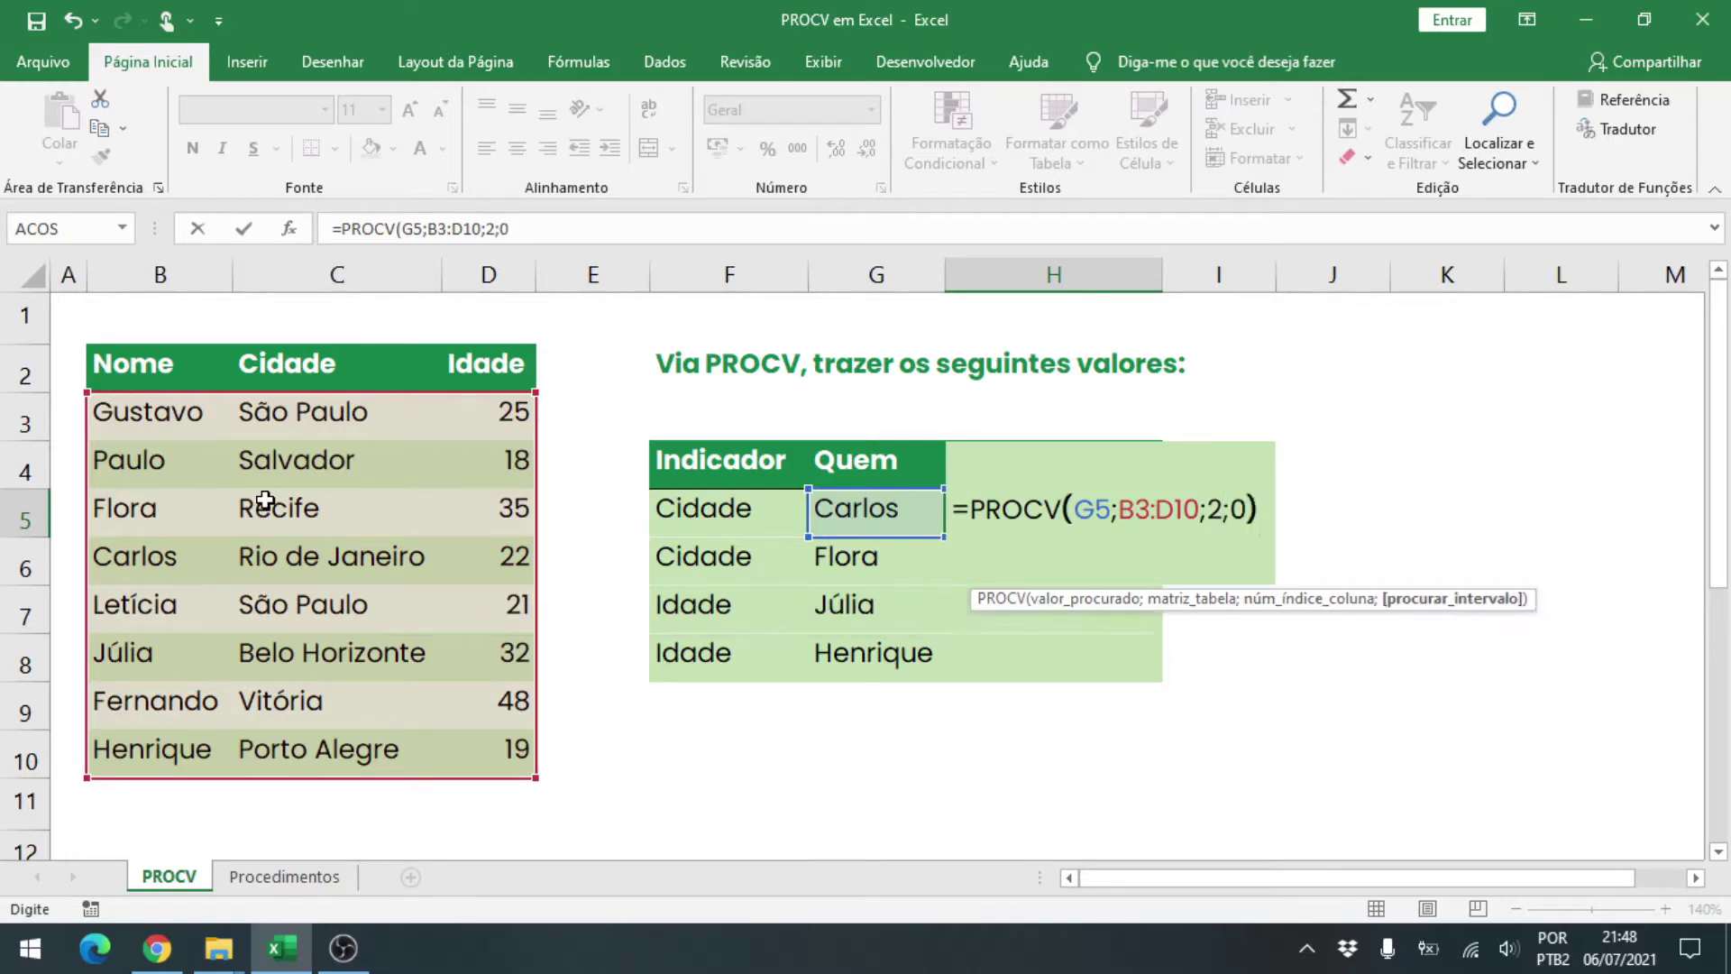
{"action": "key", "text": "Return"}
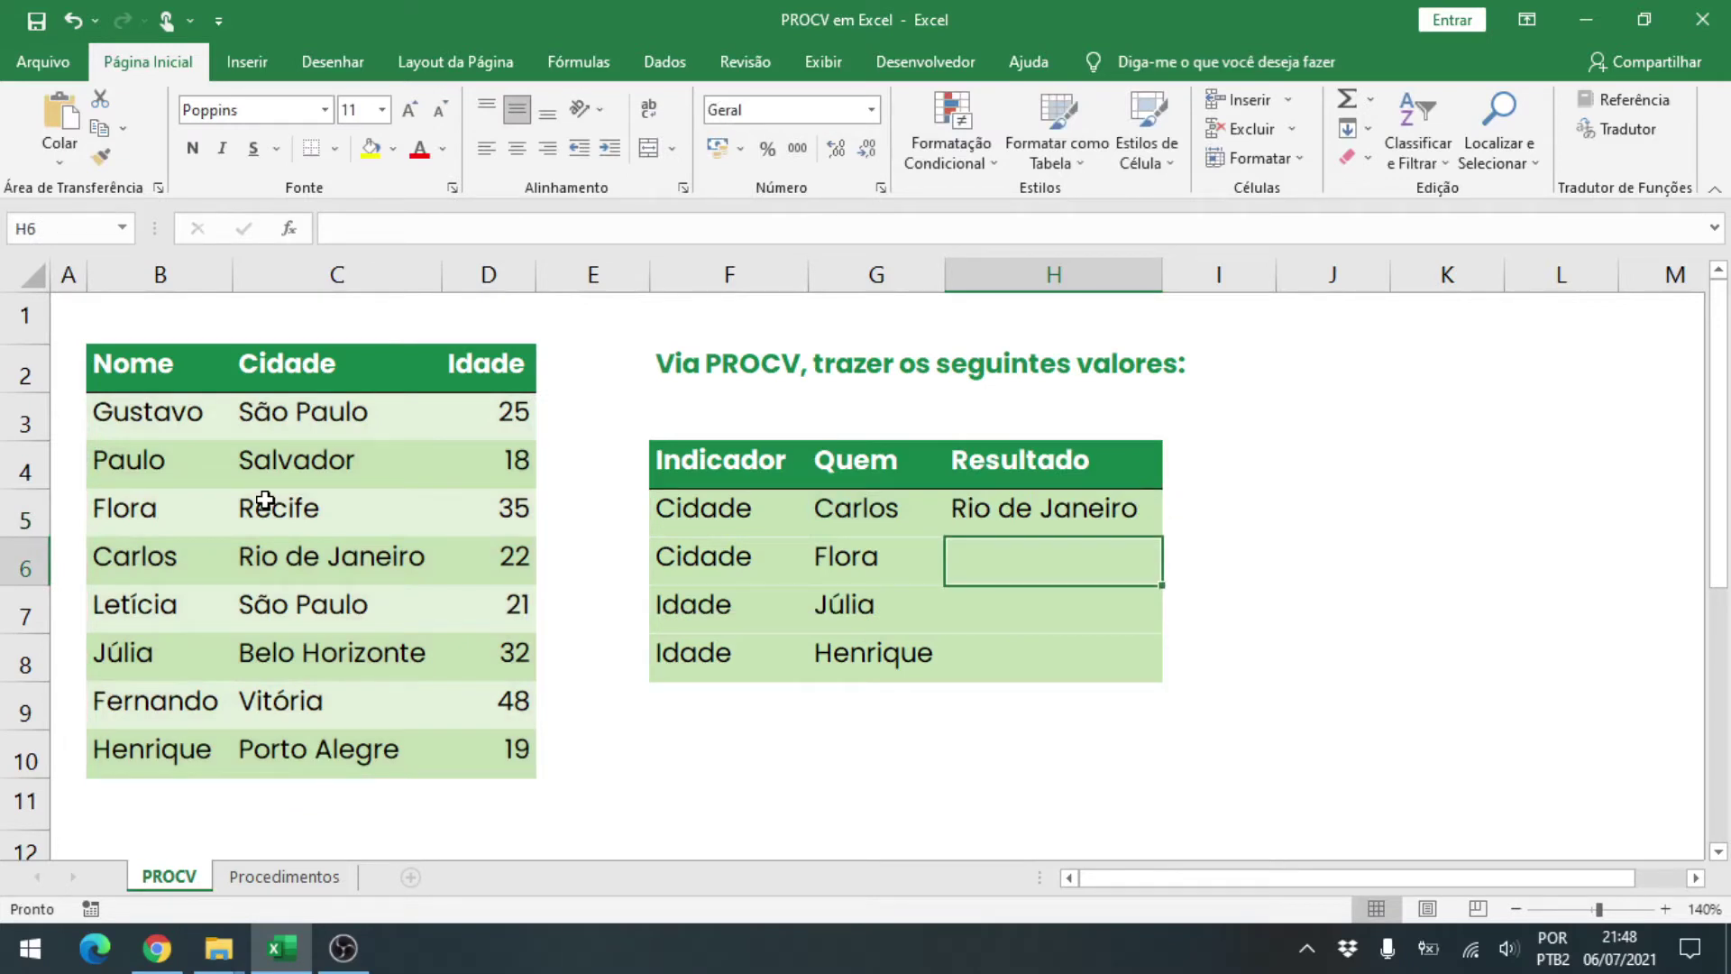
- Review the PROCV formula in H5 and the lookup cell and table range it references
{"action": "key", "text": "Up"}
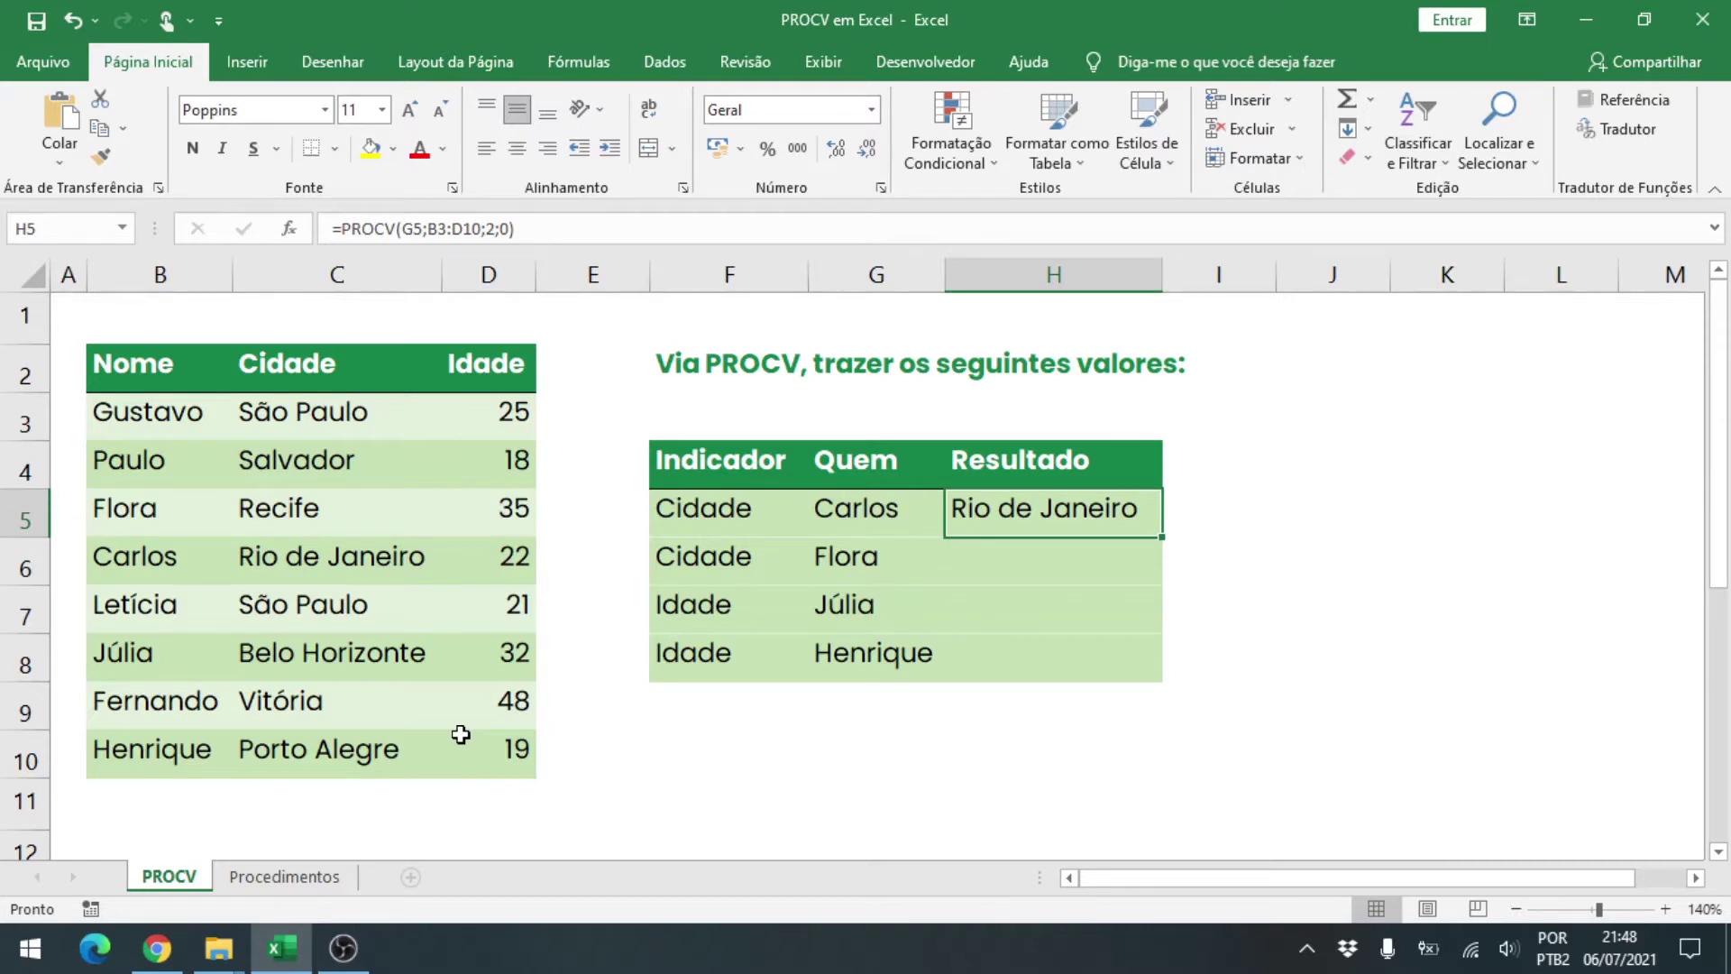
{"action": "left_click", "coordinate": [734, 237]}
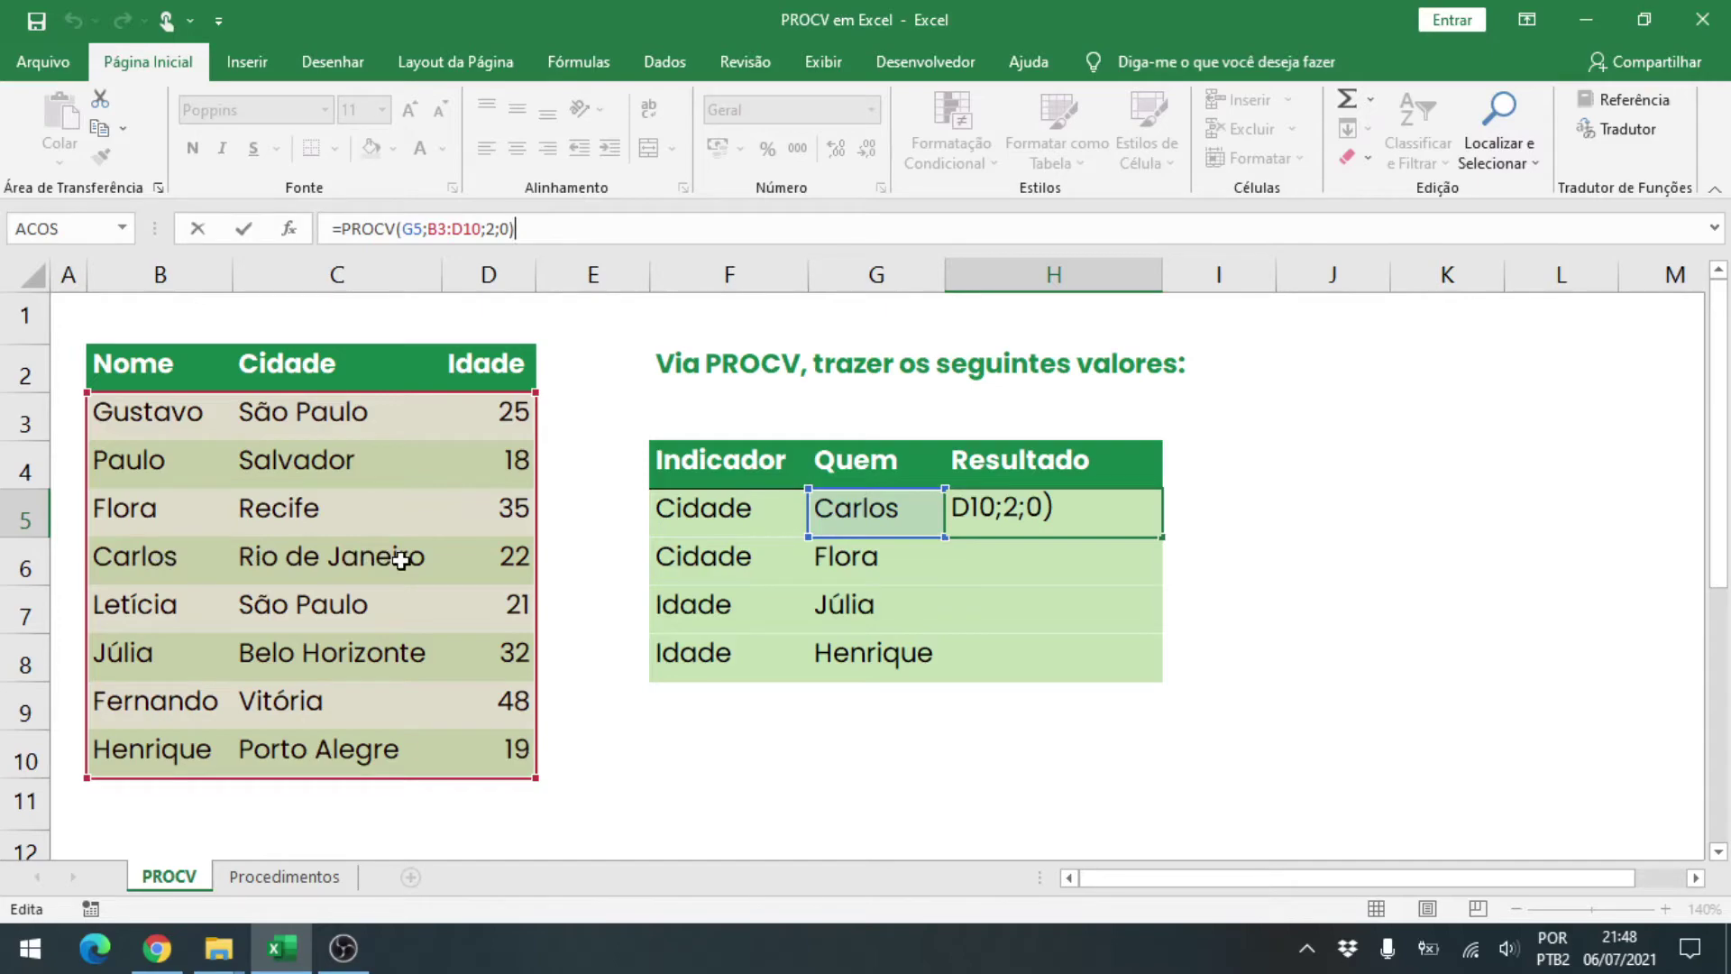
{"action": "key", "text": "Return"}
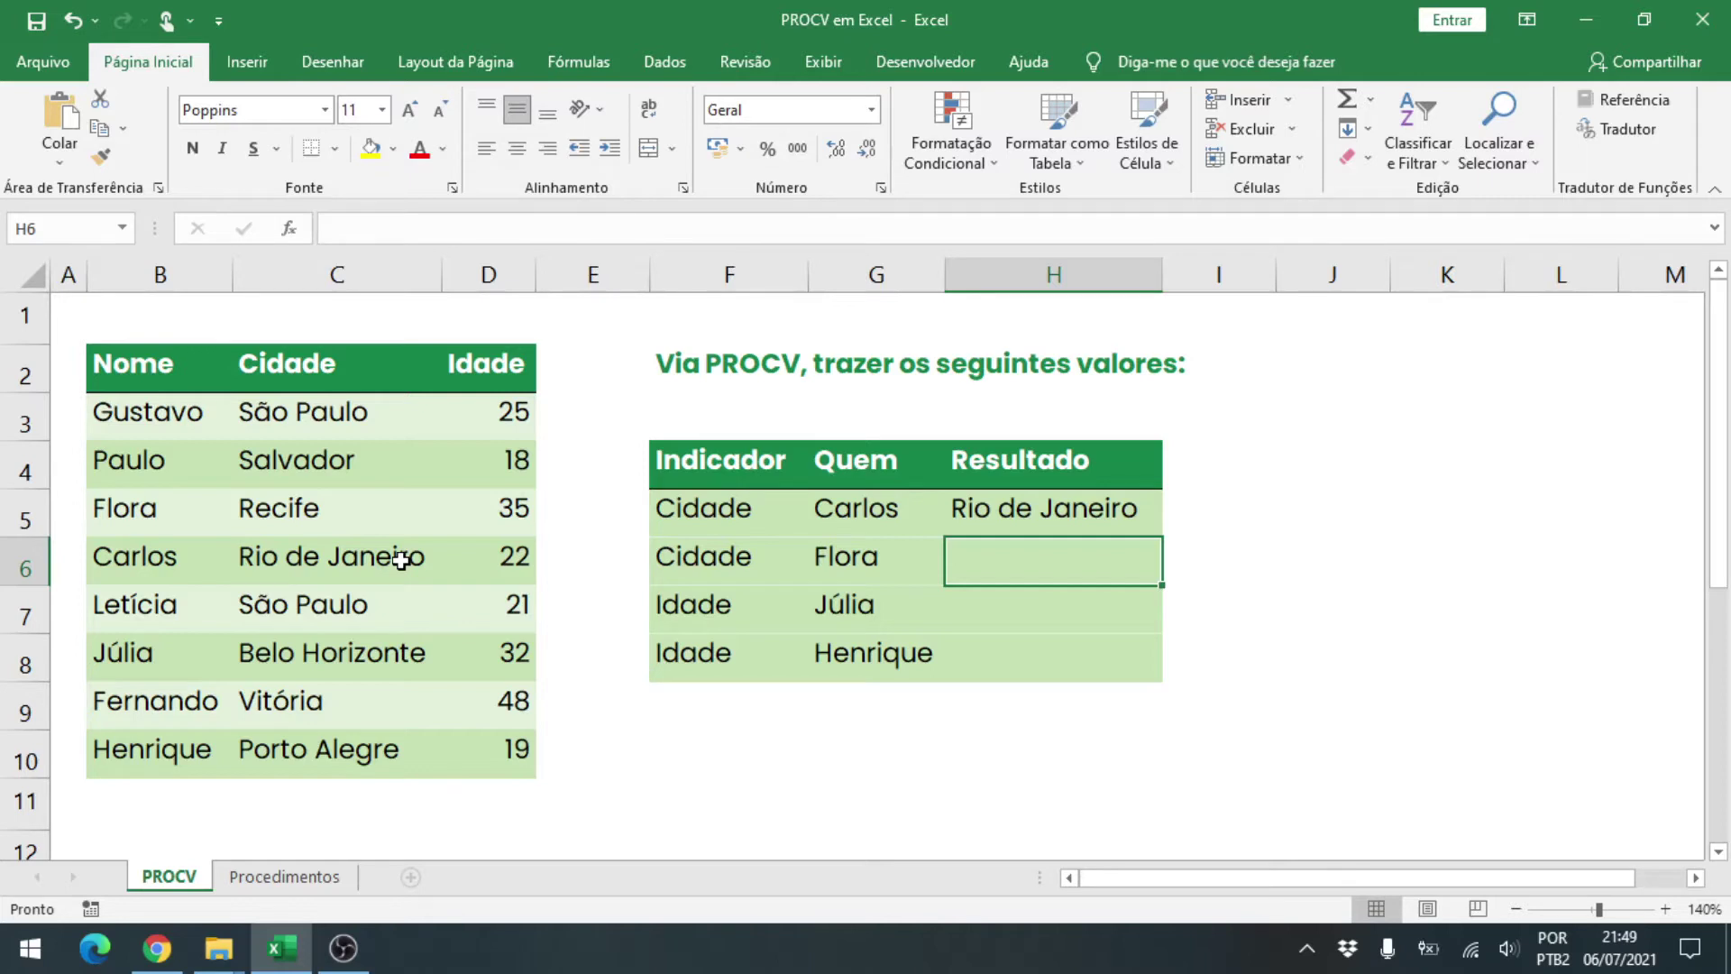
- Compare rules 1 and 2 on the Procedimentos sheet, covering the first column and the stored row, with the formula in H5
{"action": "left_click", "coordinate": [285, 877]}
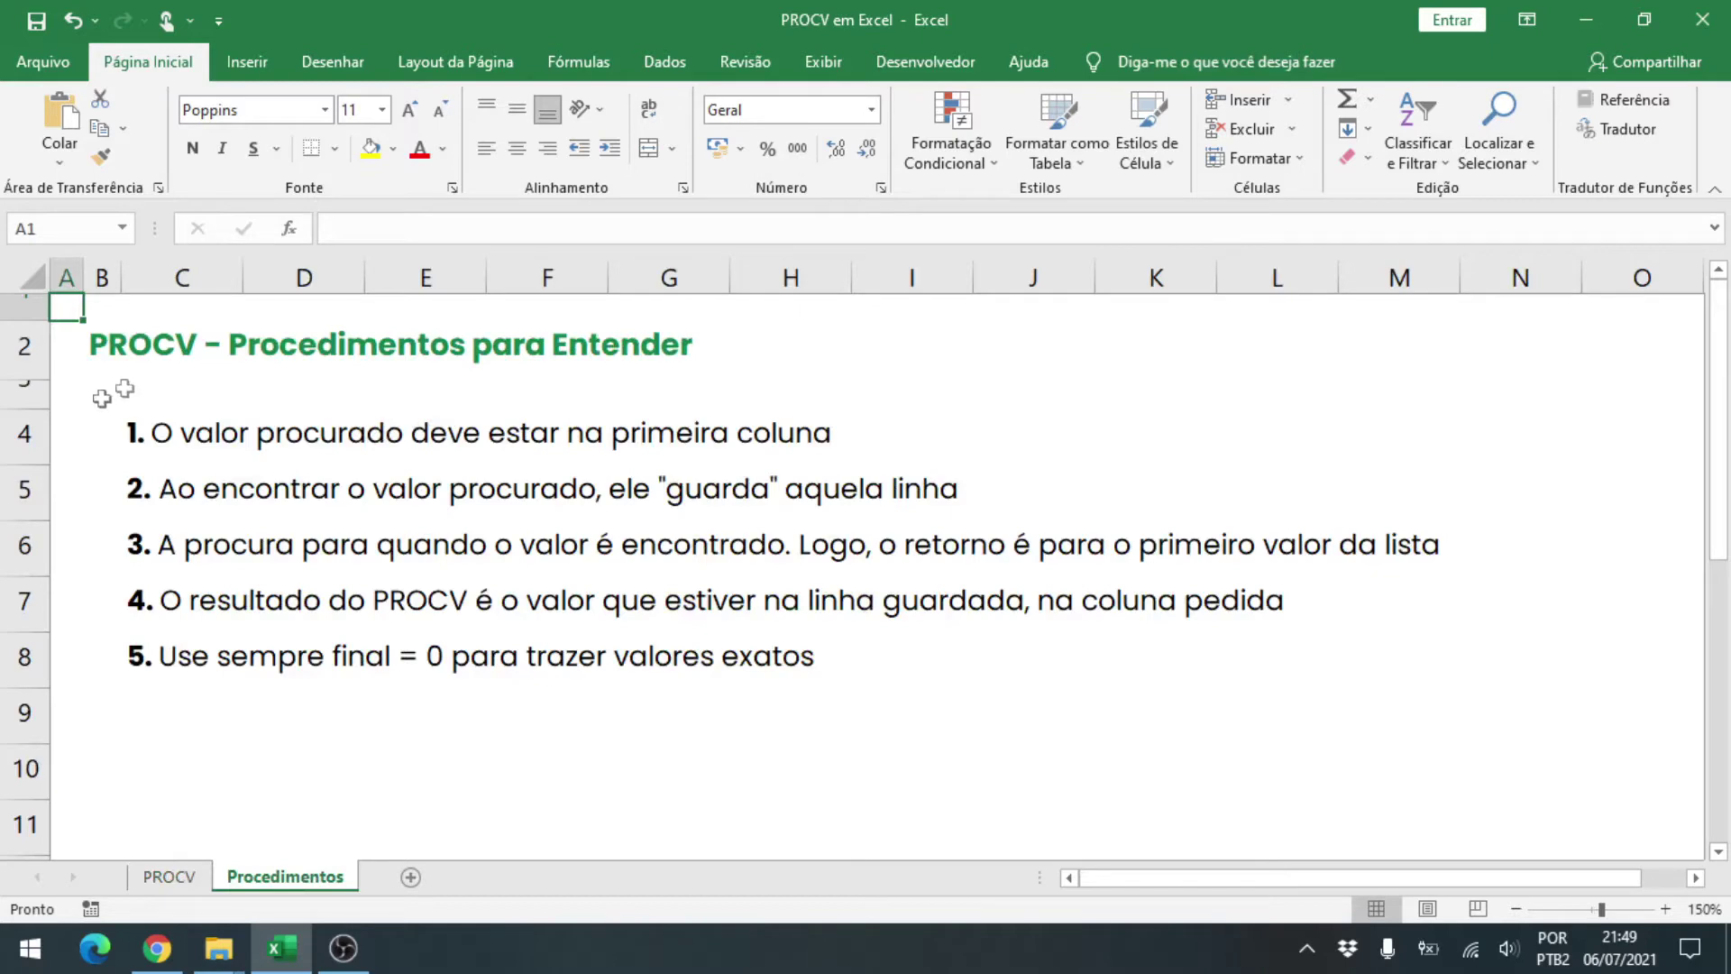
{"action": "left_click", "coordinate": [176, 877]}
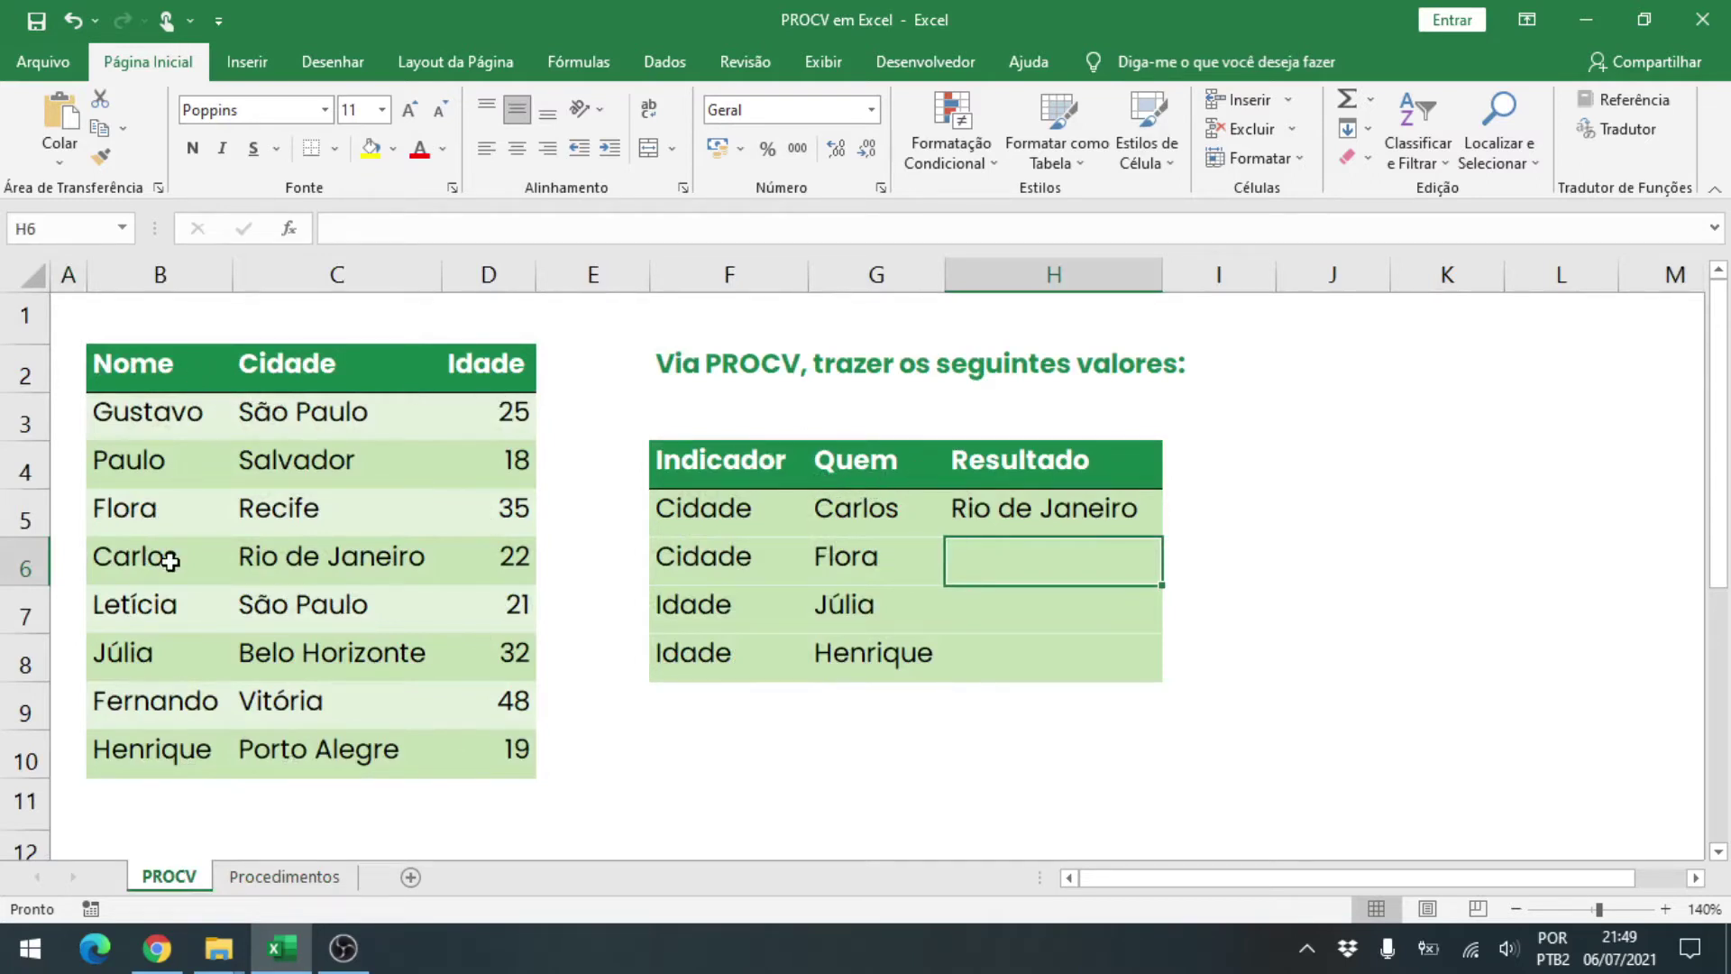
{"action": "key", "text": "Up"}
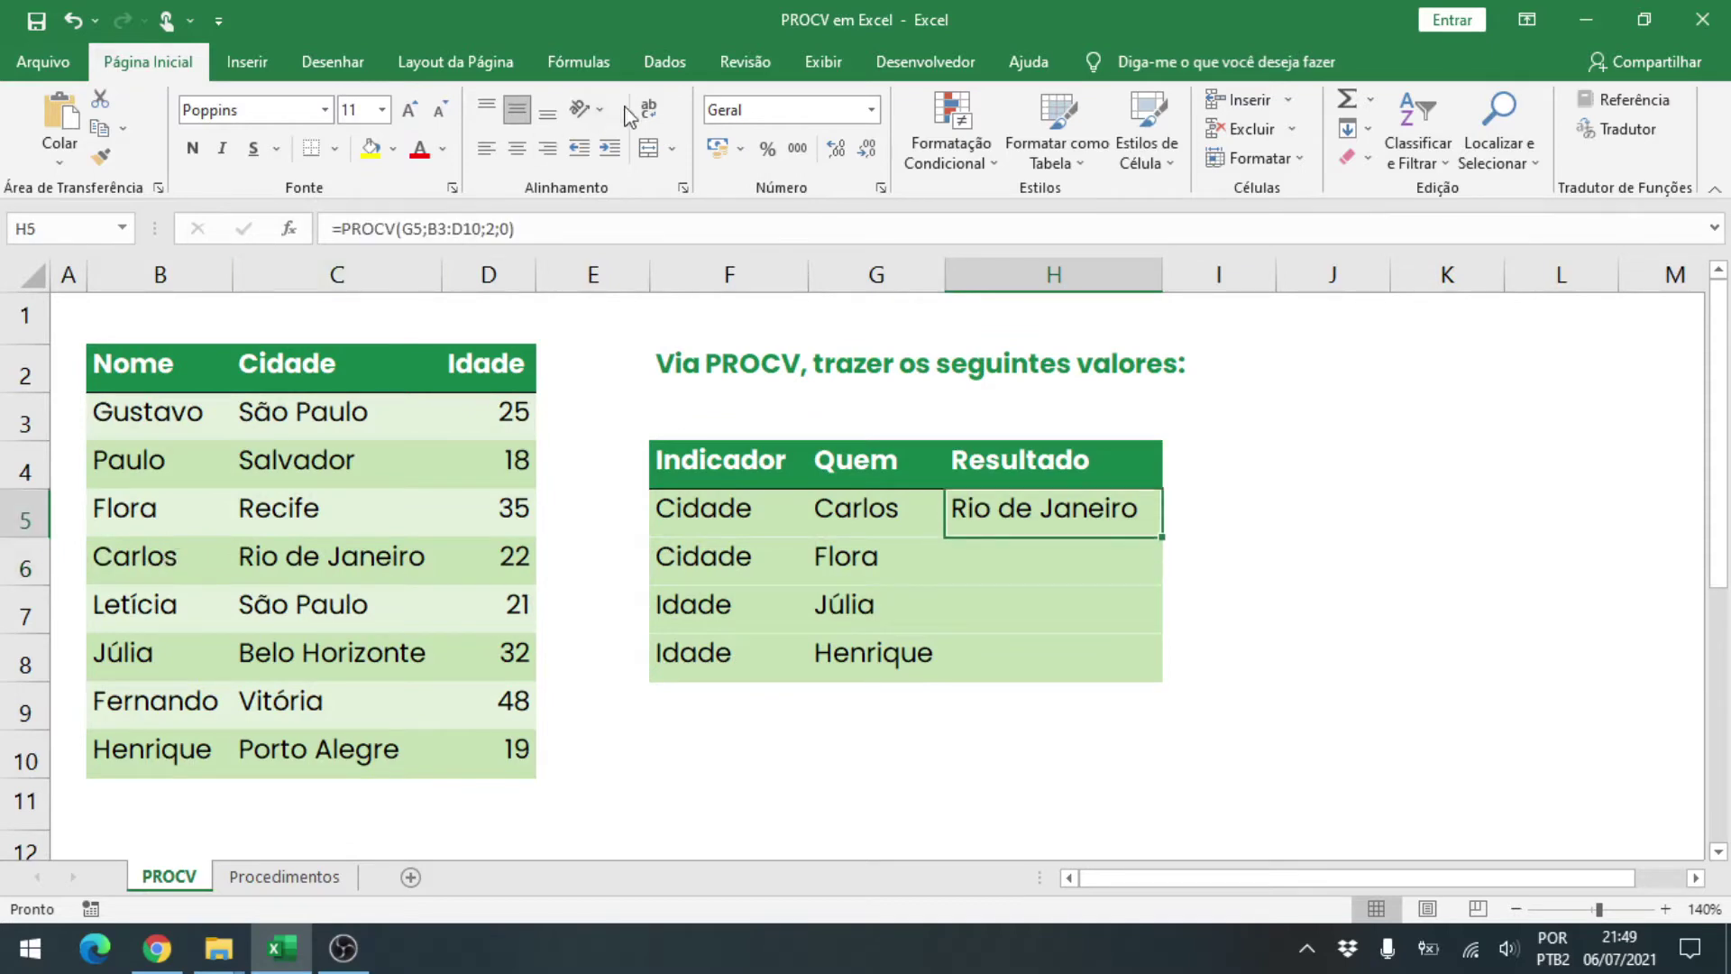
{"action": "left_click", "coordinate": [536, 231]}
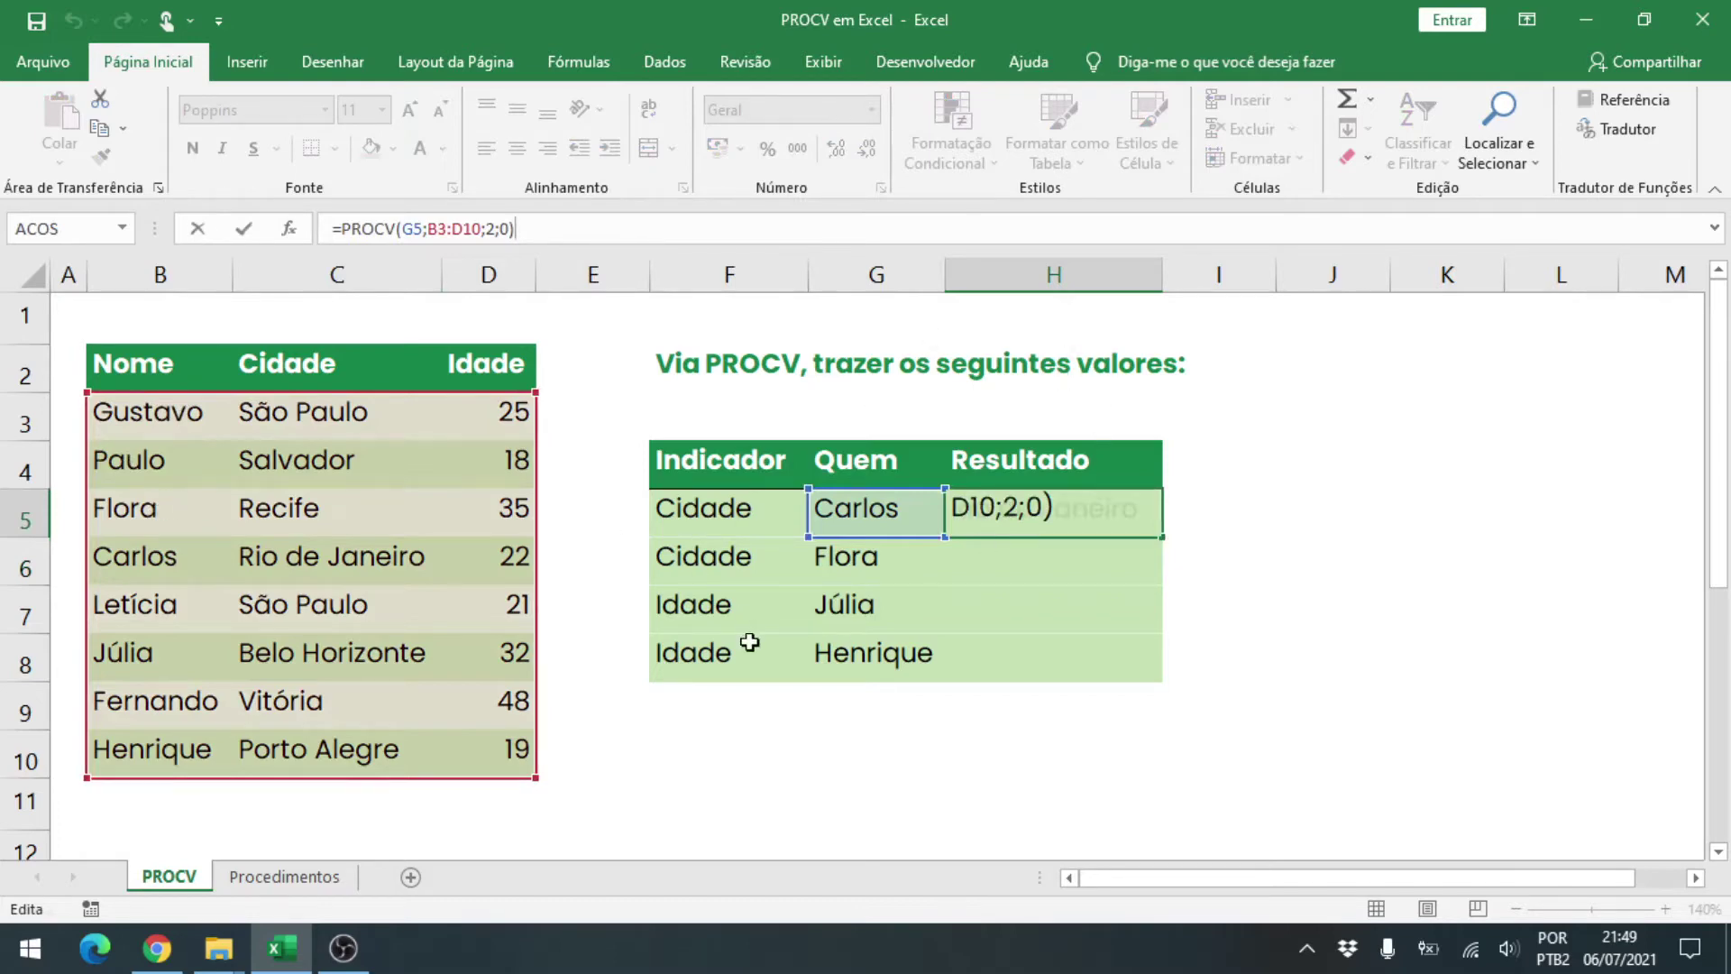
{"action": "key", "text": "ctrl+Return"}
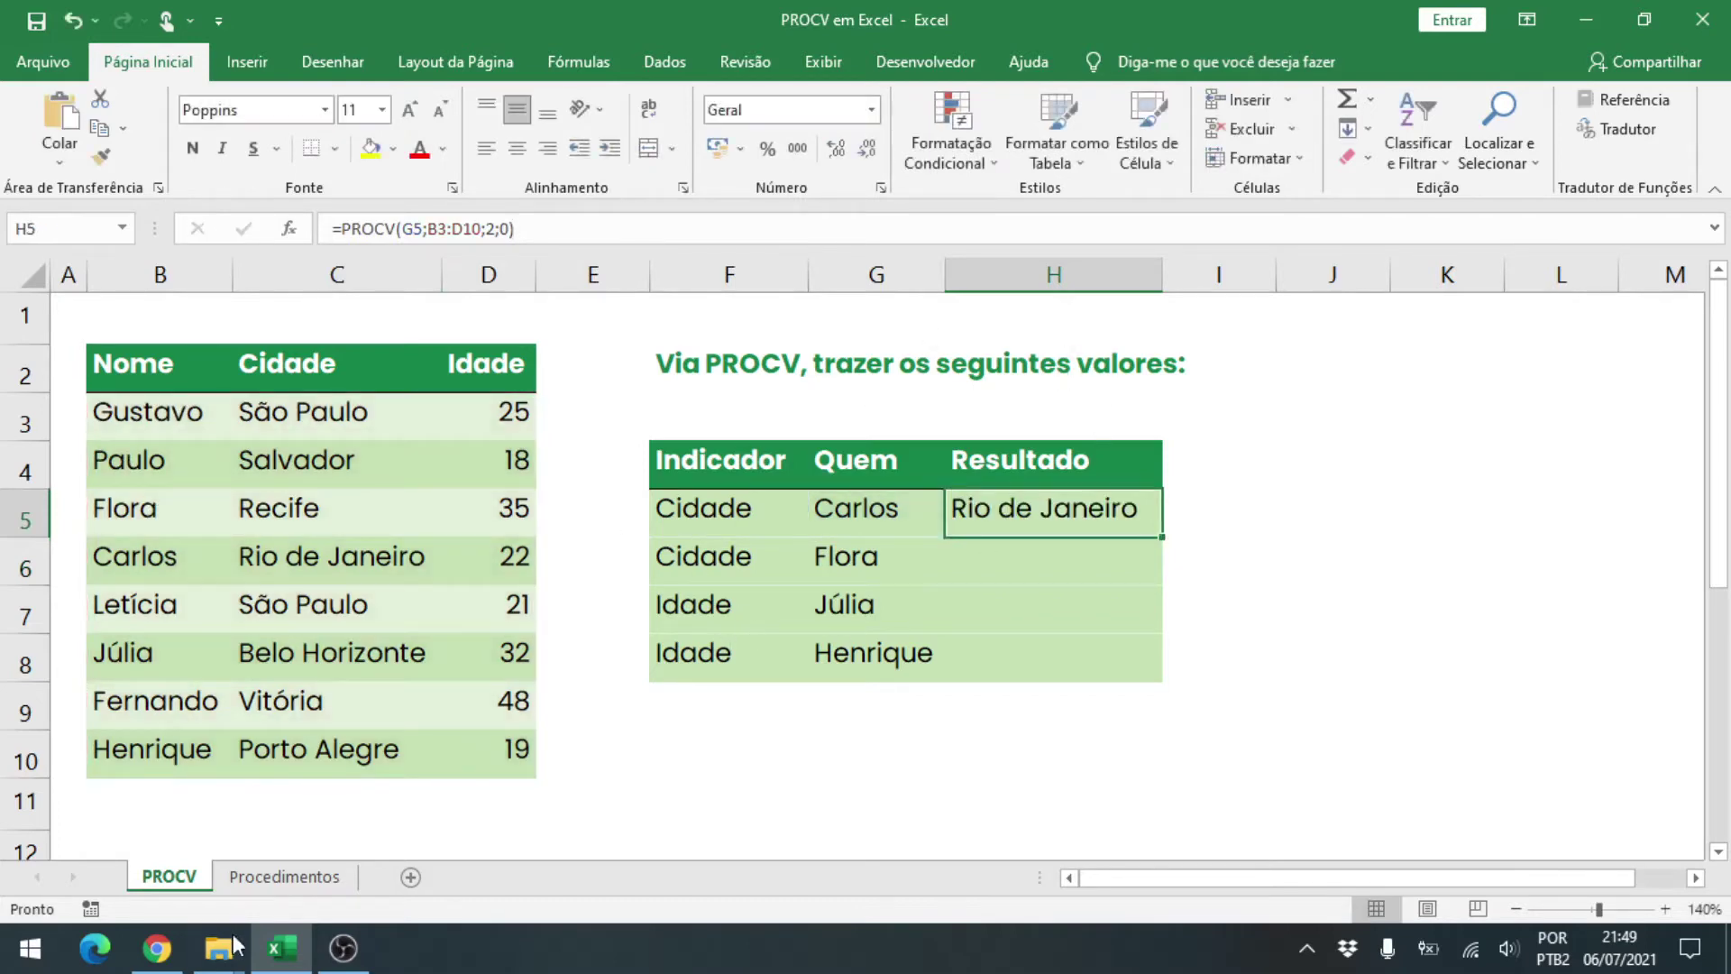
{"action": "left_click", "coordinate": [236, 875]}
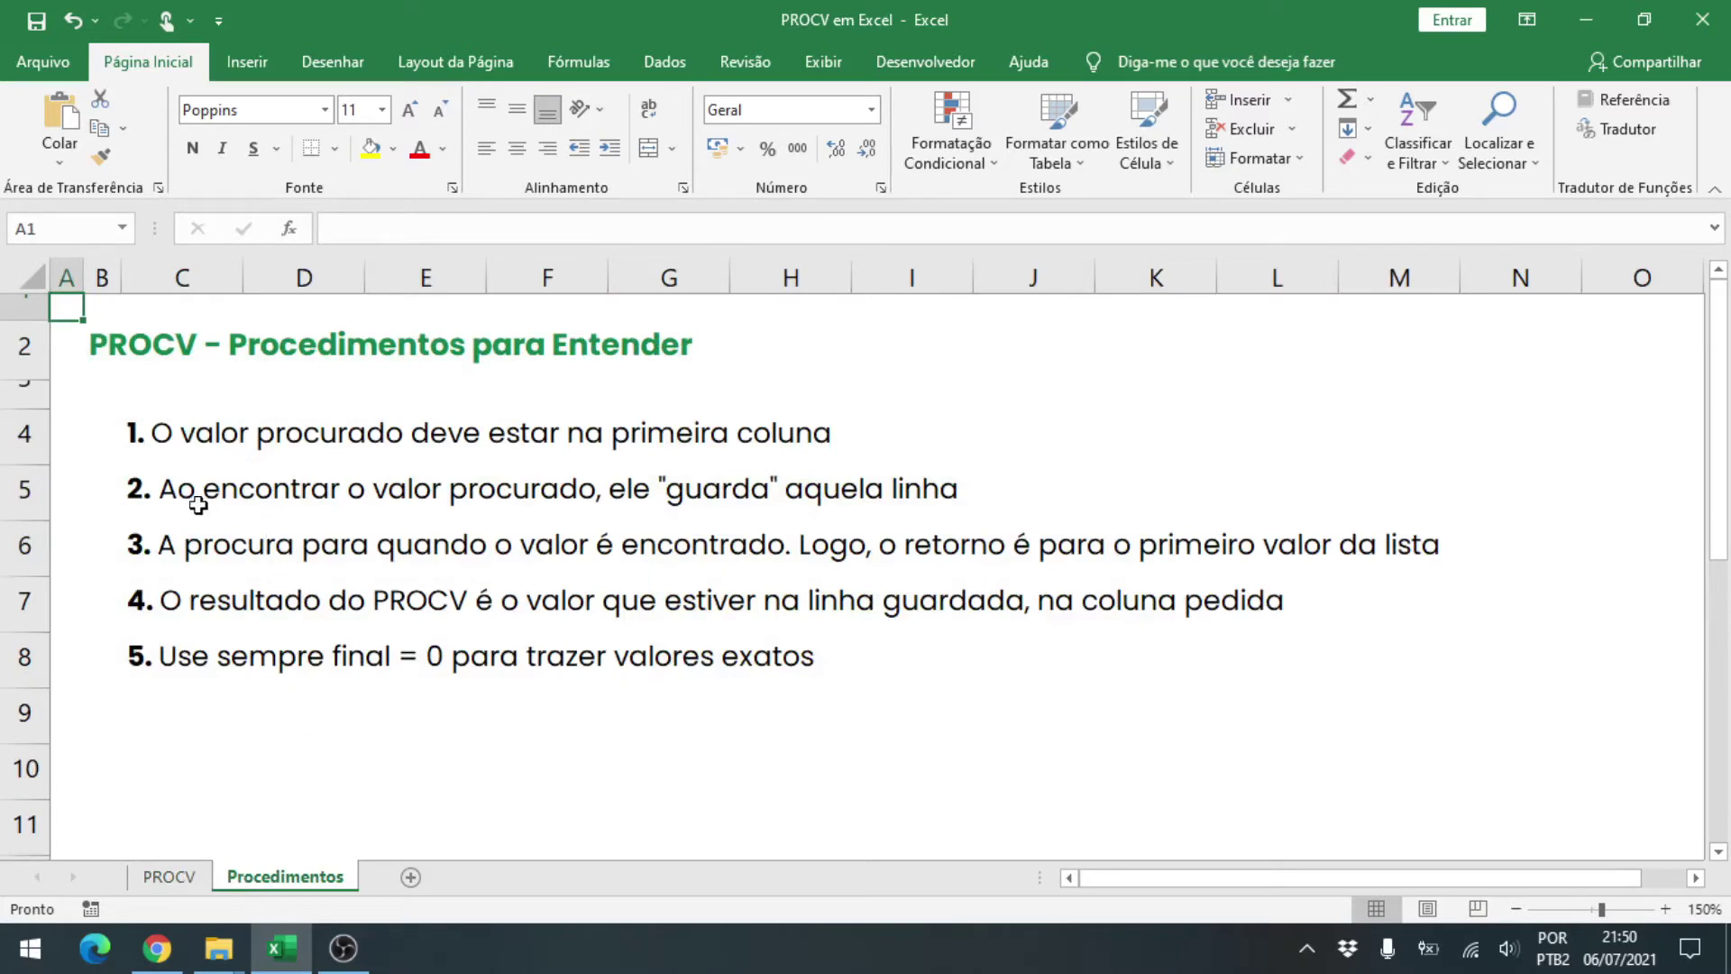
{"action": "left_click", "coordinate": [160, 881]}
{"action": "key", "text": "F2"}
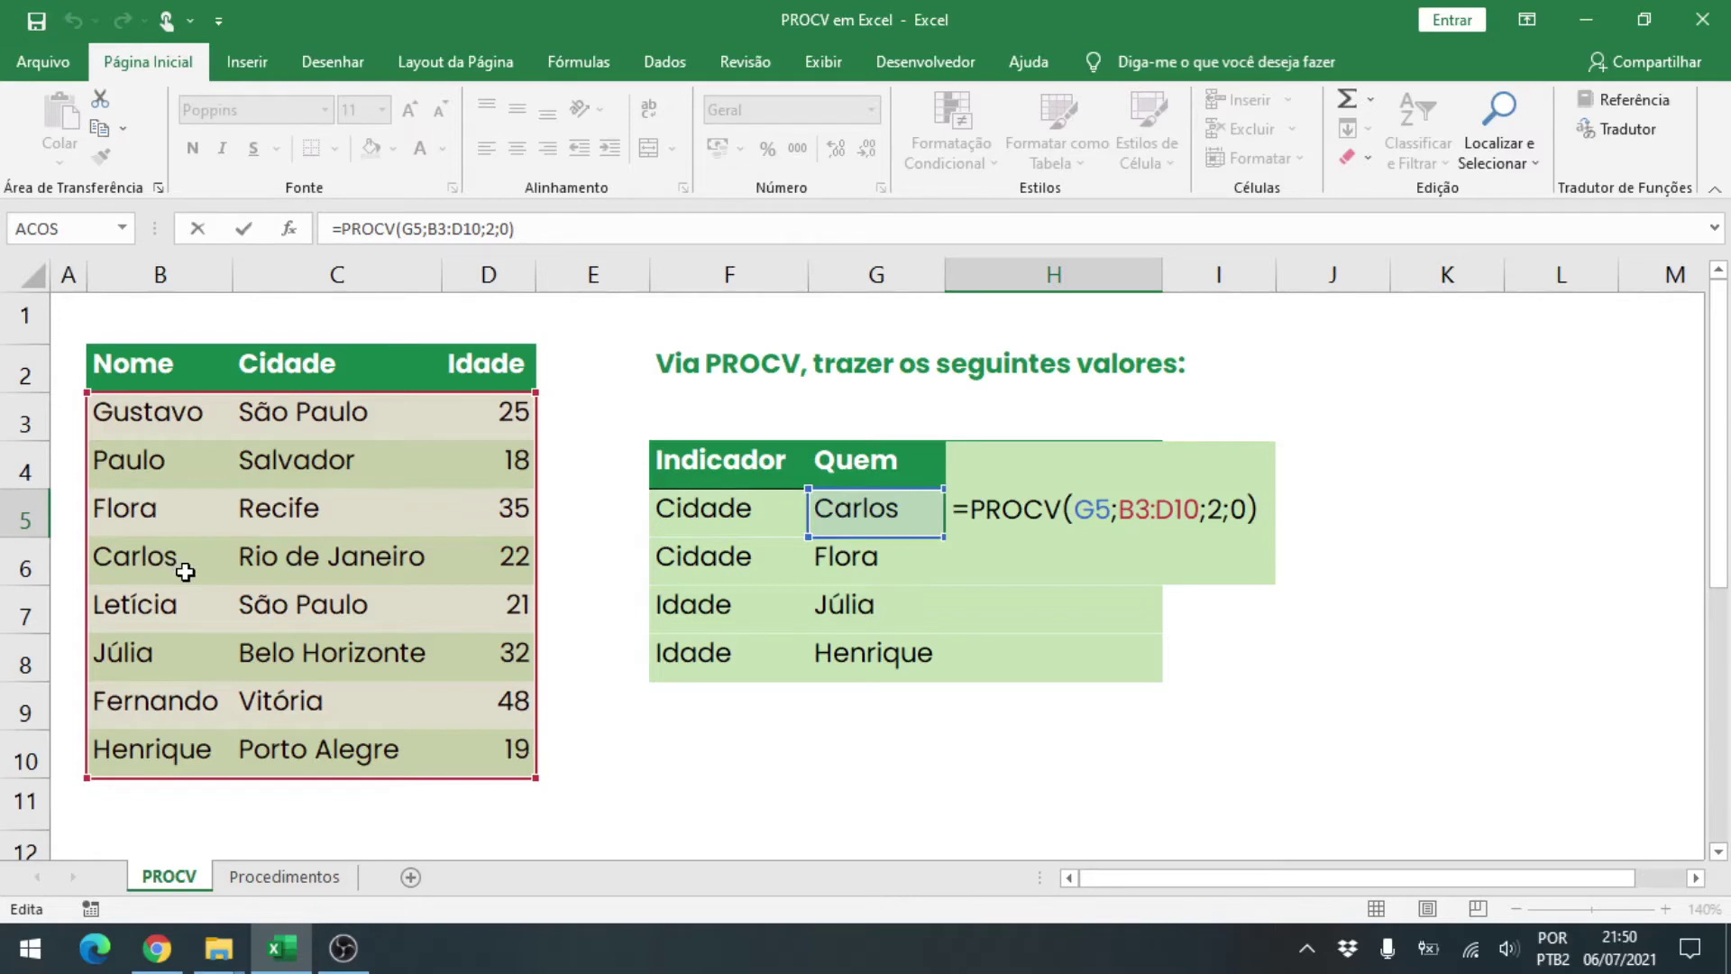
{"action": "key", "text": "ctrl+Return"}
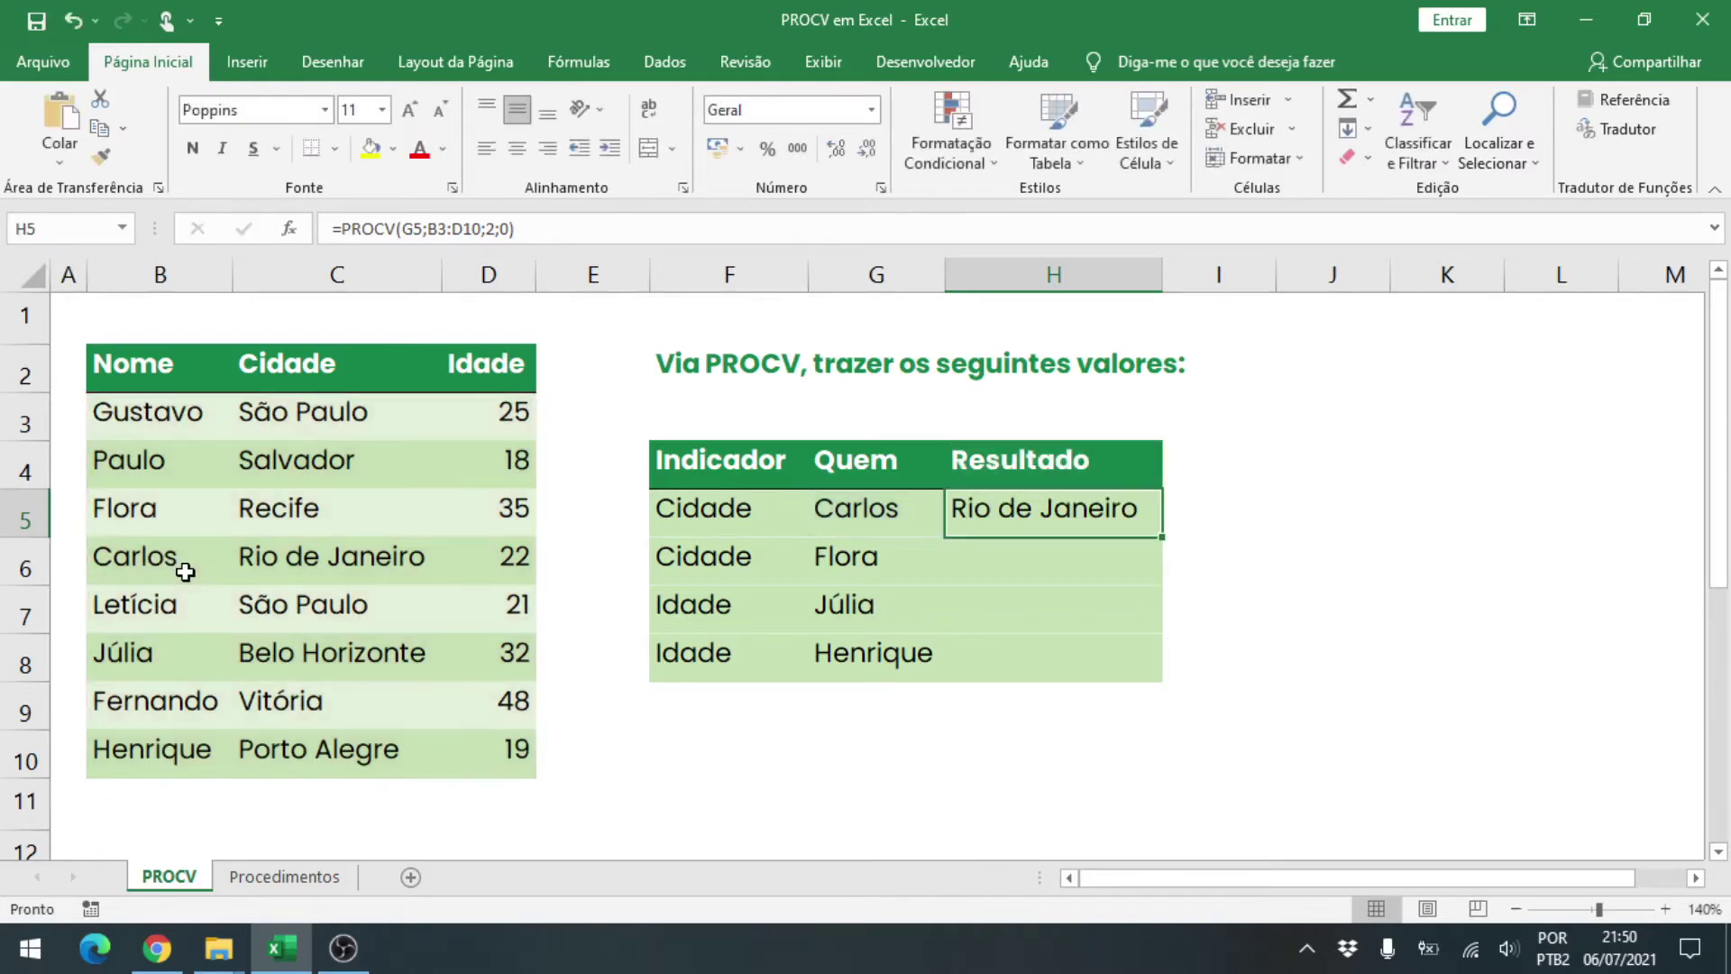
- Check rules 3 to 5 on the Procedimentos sheet, covering first match, requested column and final 0, against the H5 formula
{"action": "left_click", "coordinate": [256, 878]}
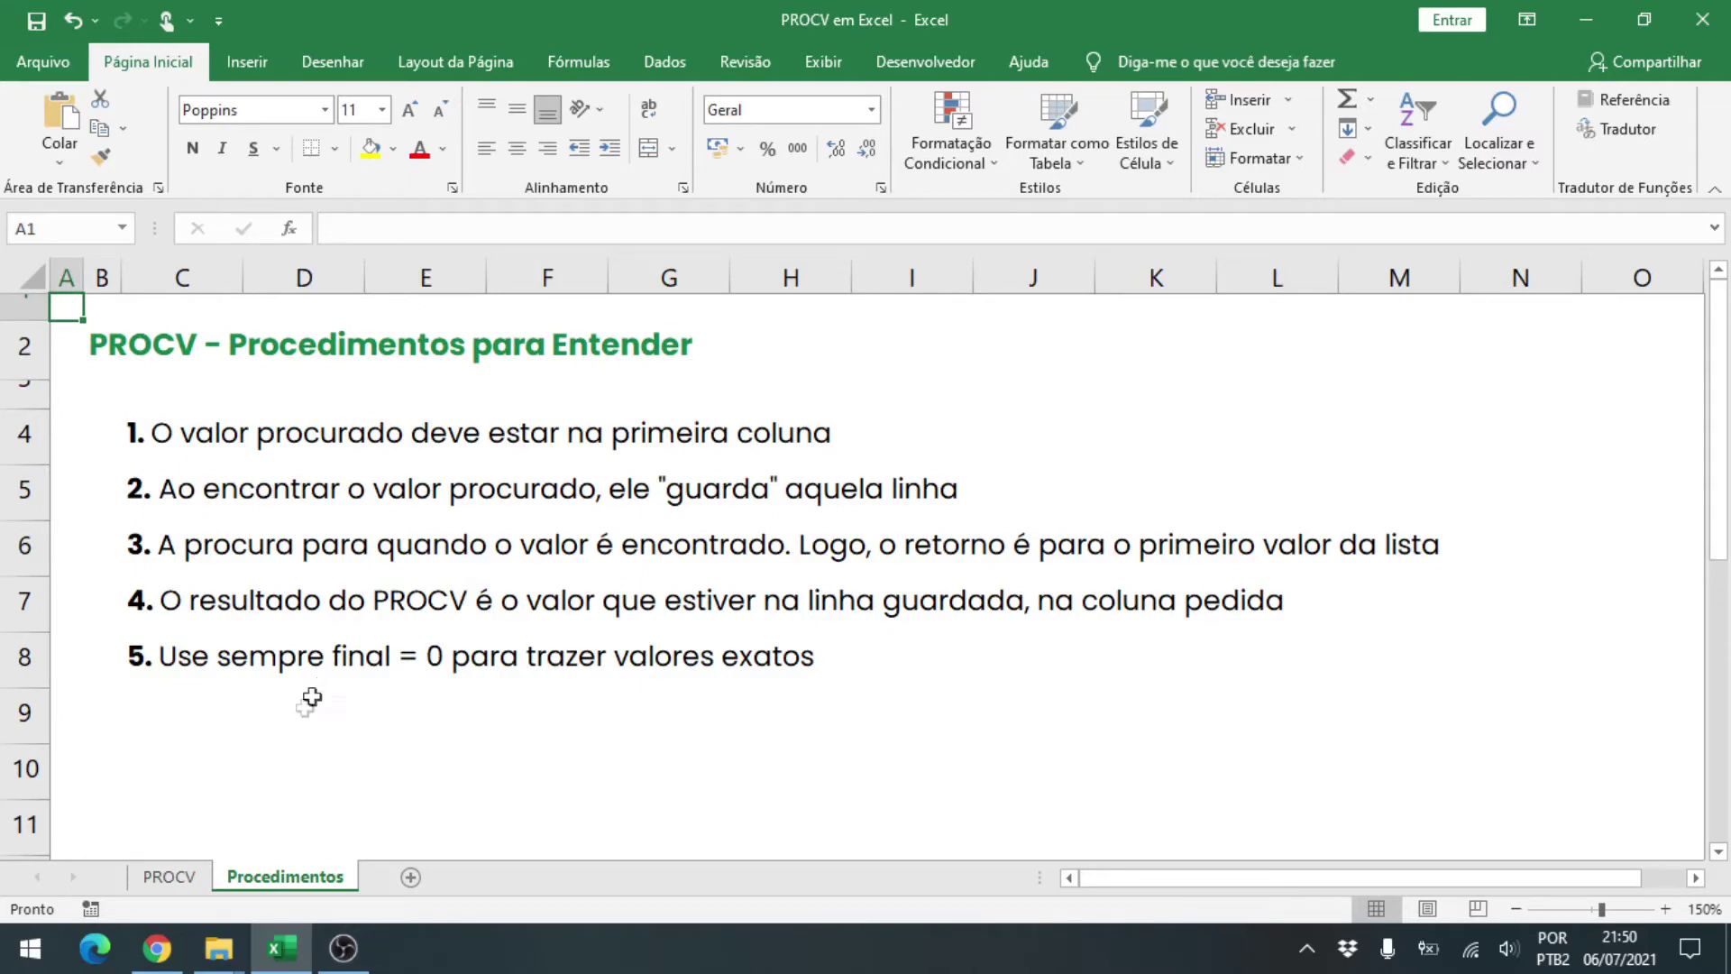
{"action": "left_click", "coordinate": [169, 877]}
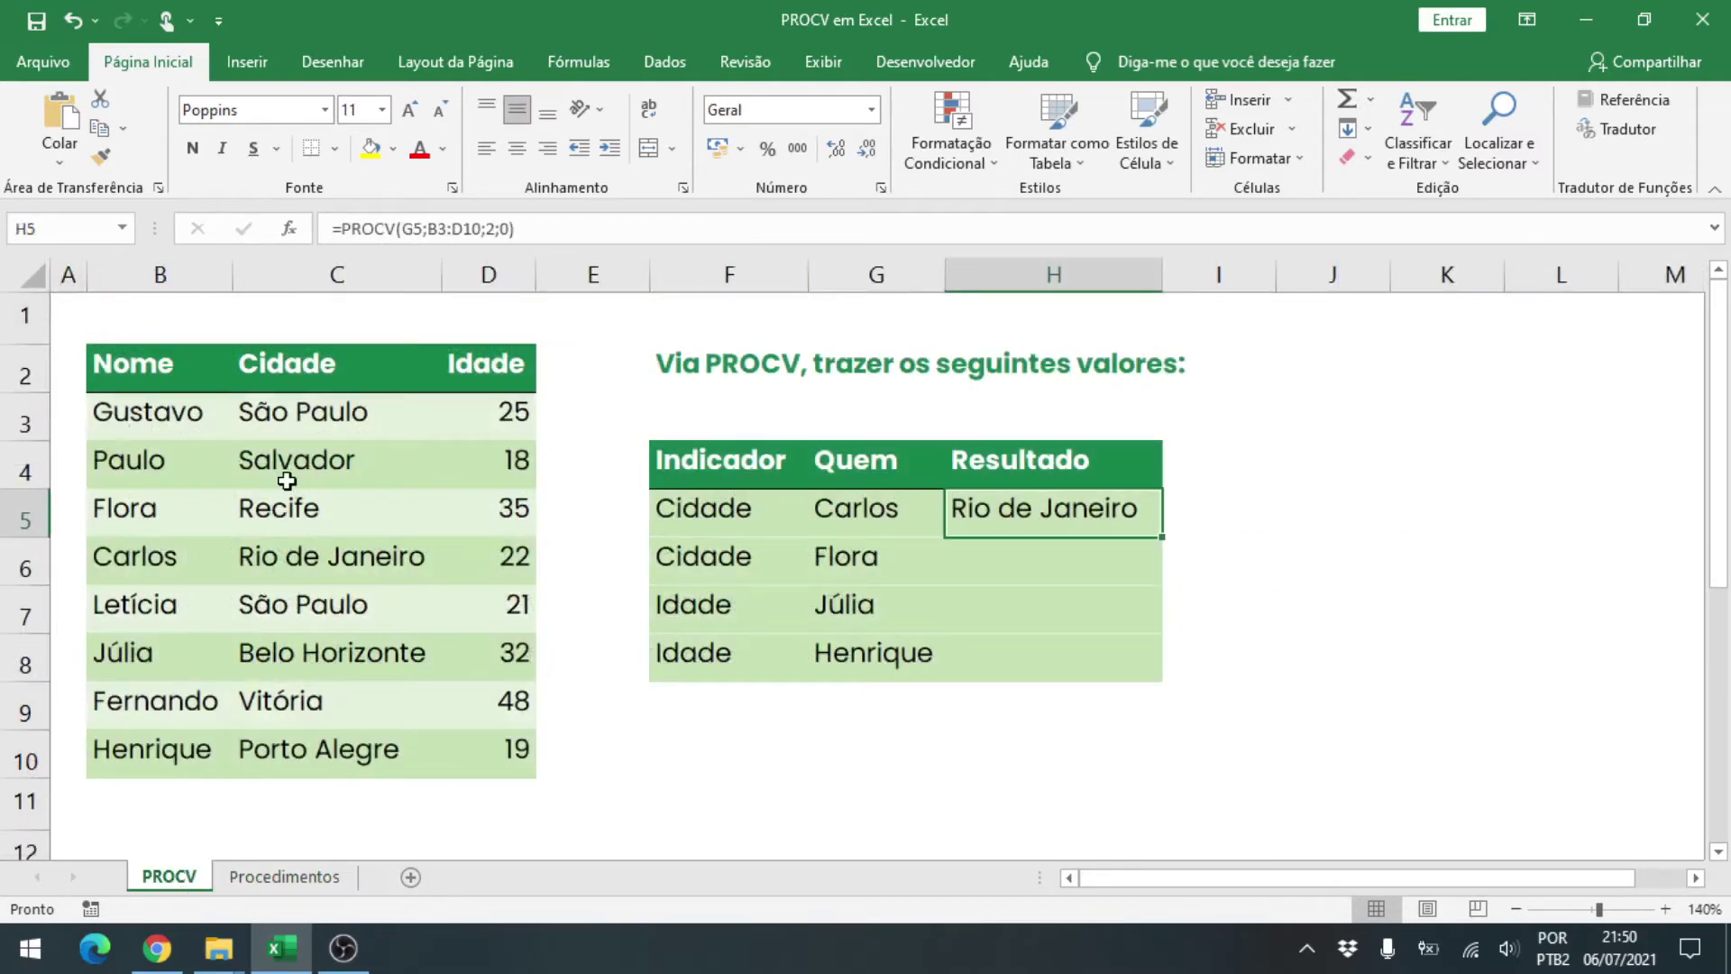
{"action": "key", "text": "F2"}
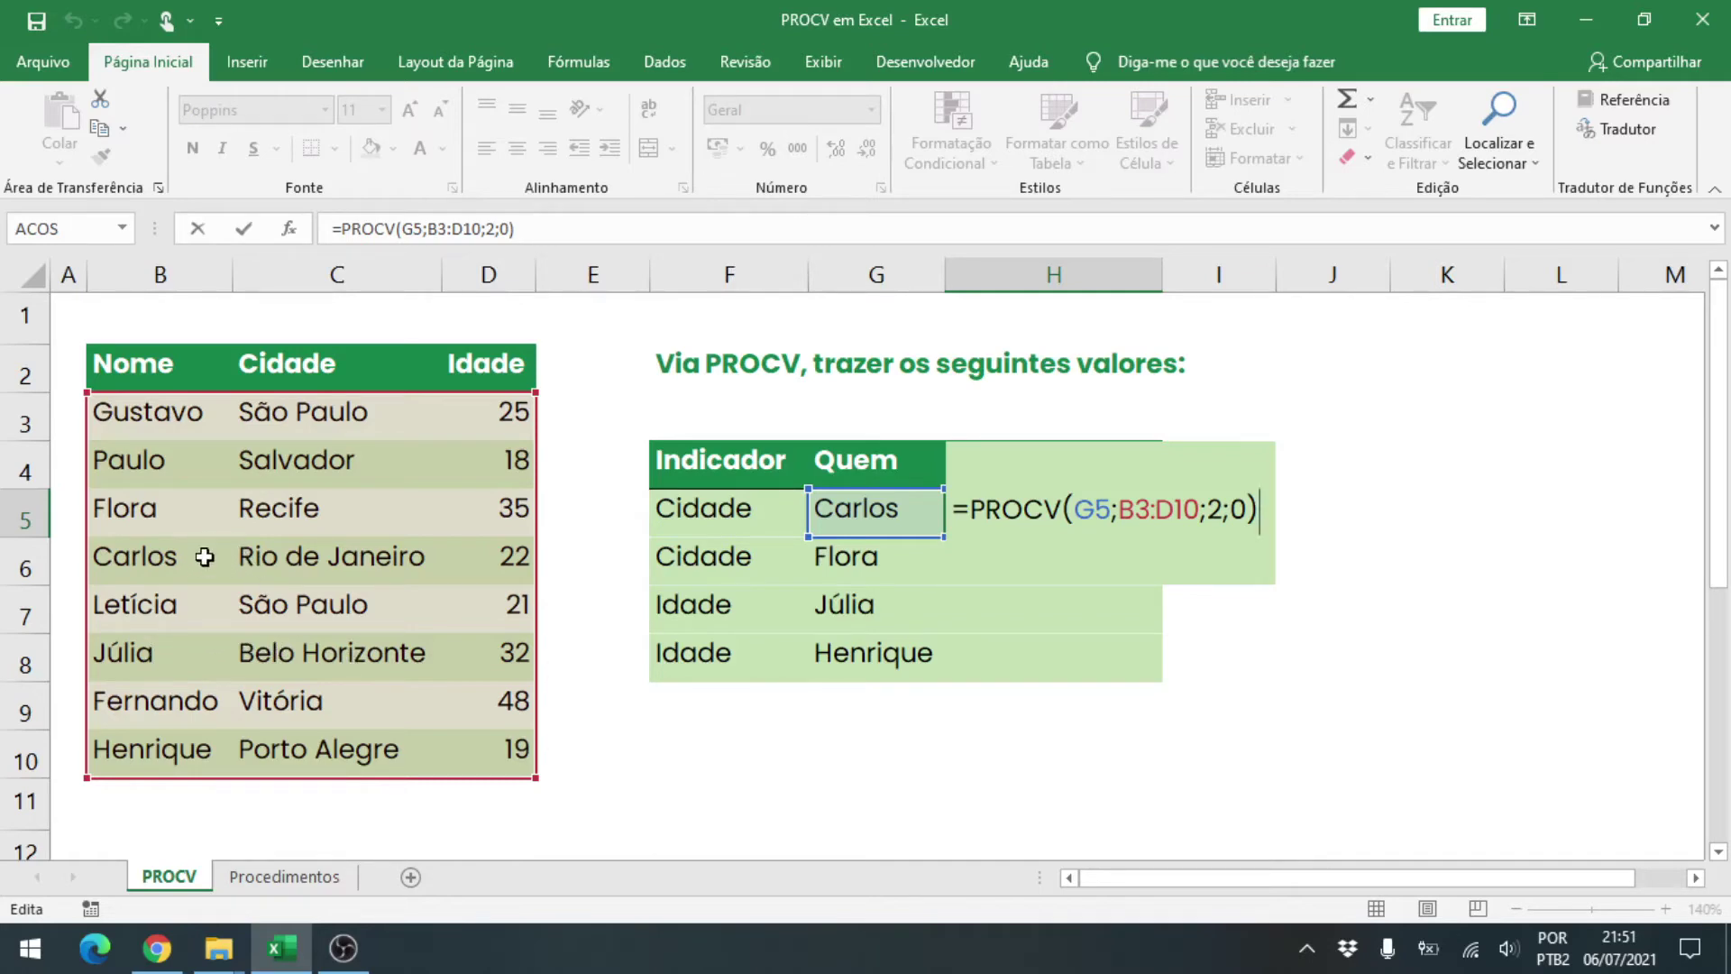
{"action": "key", "text": "ctrl+Return"}
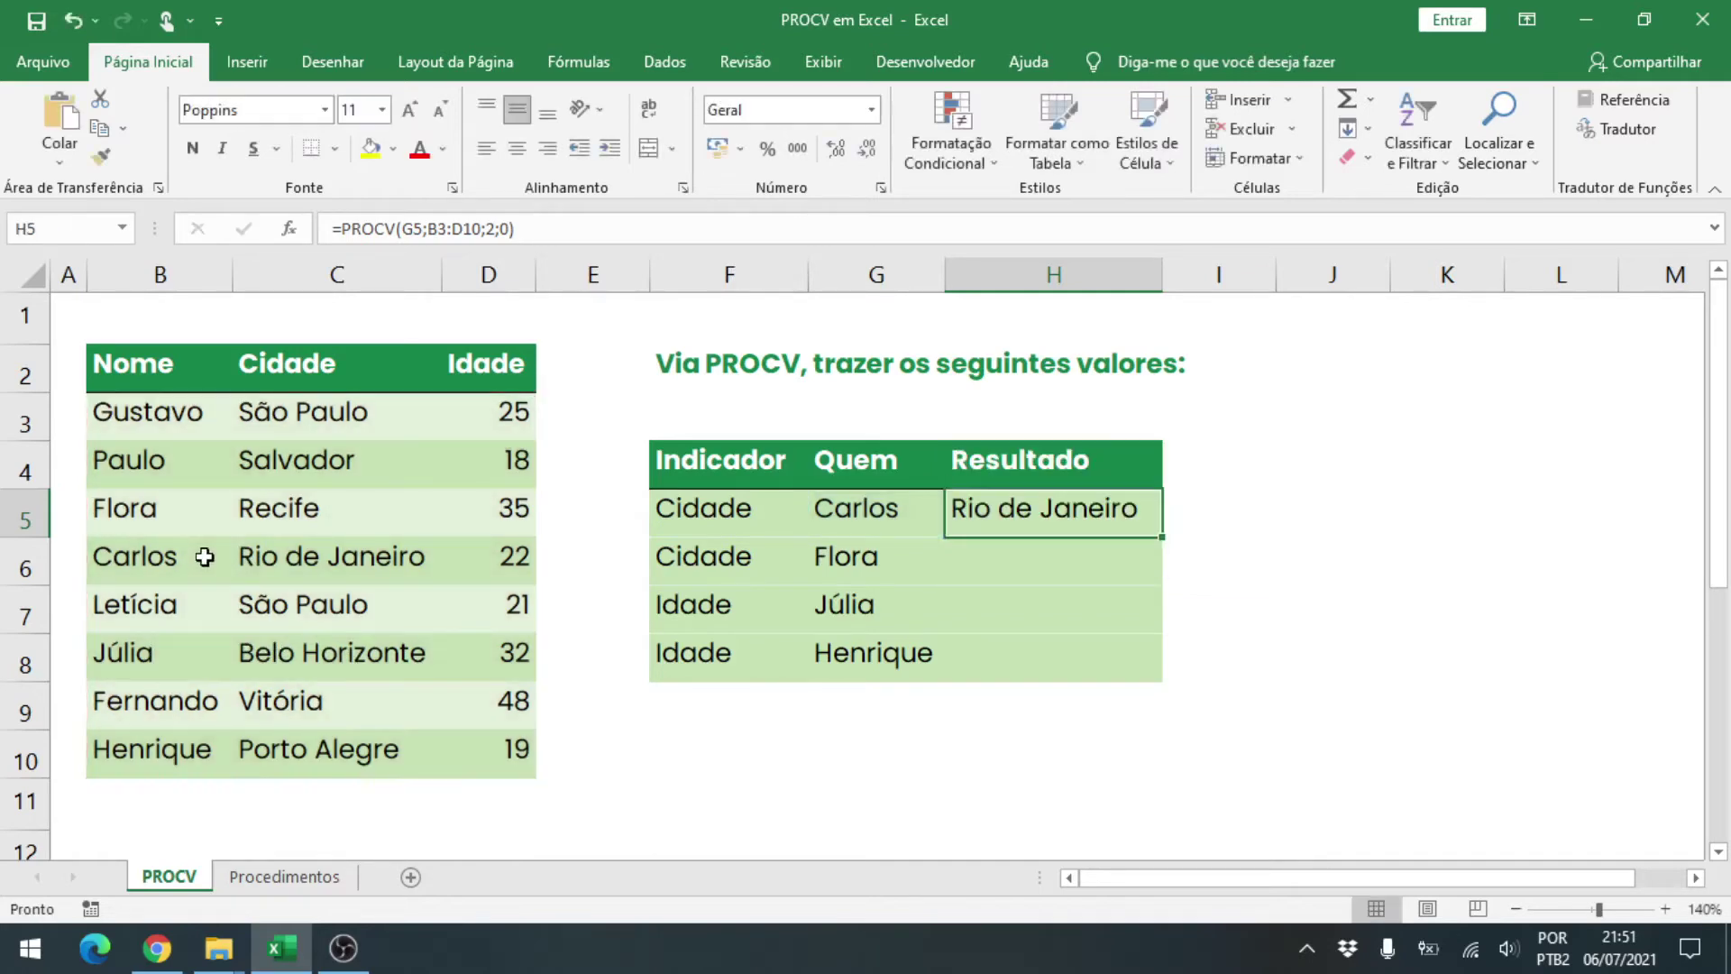
{"action": "left_click", "coordinate": [326, 867]}
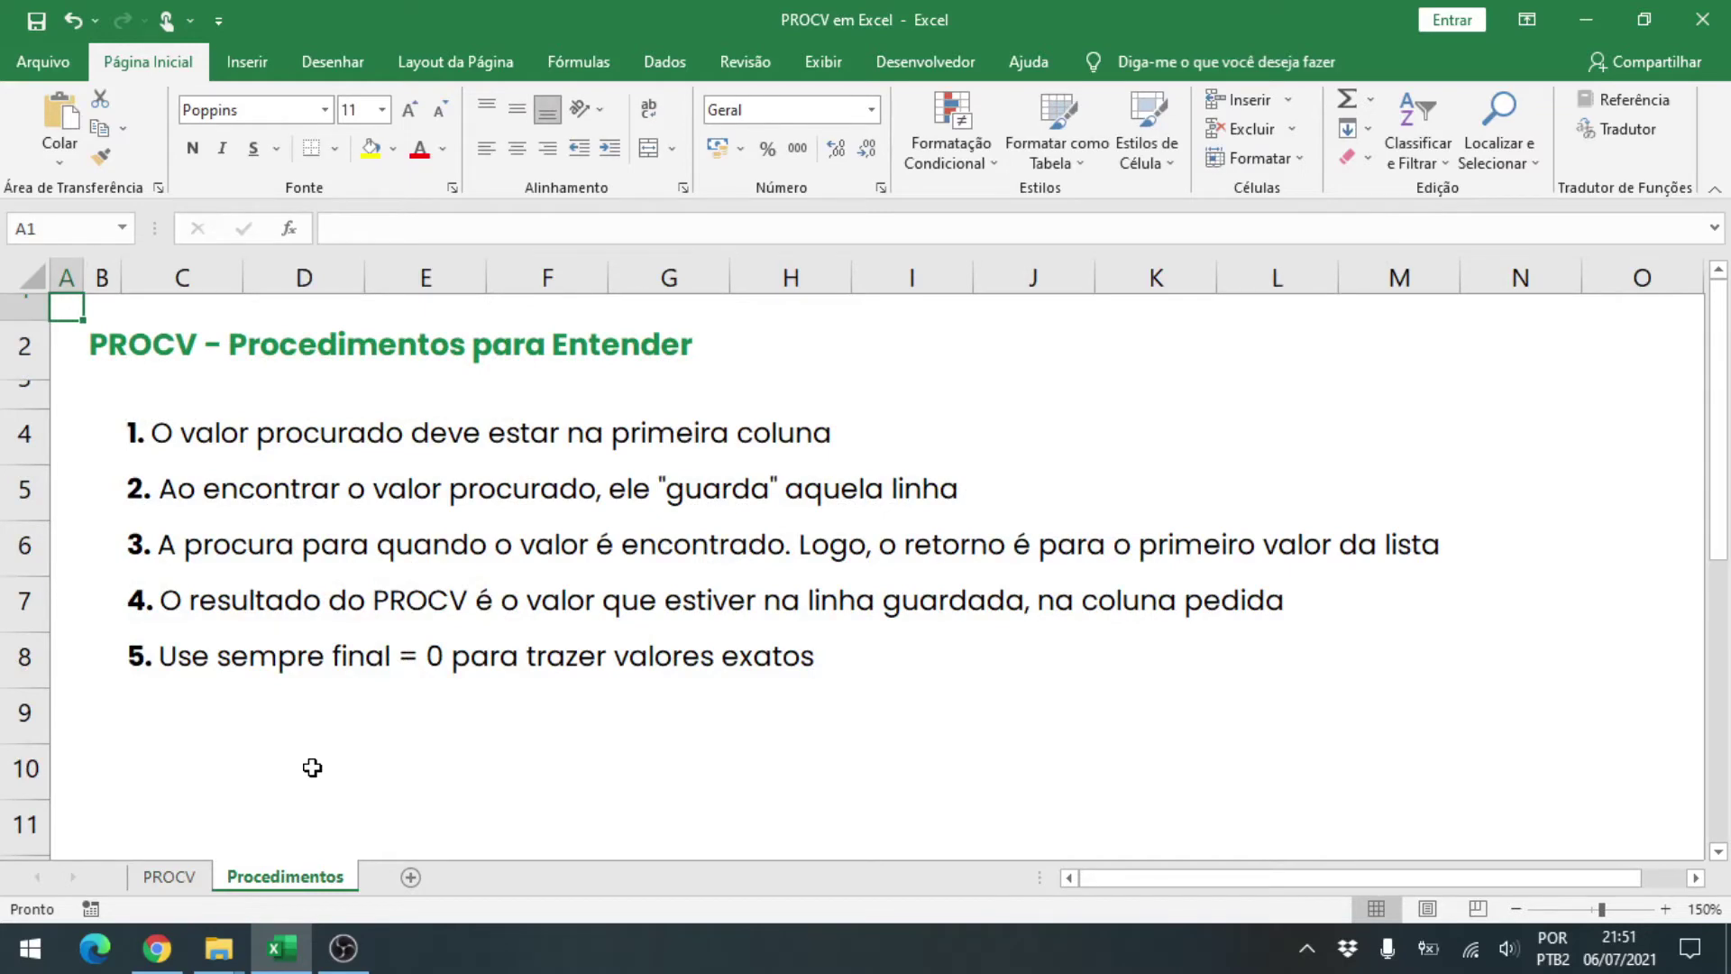
{"action": "left_click", "coordinate": [170, 875]}
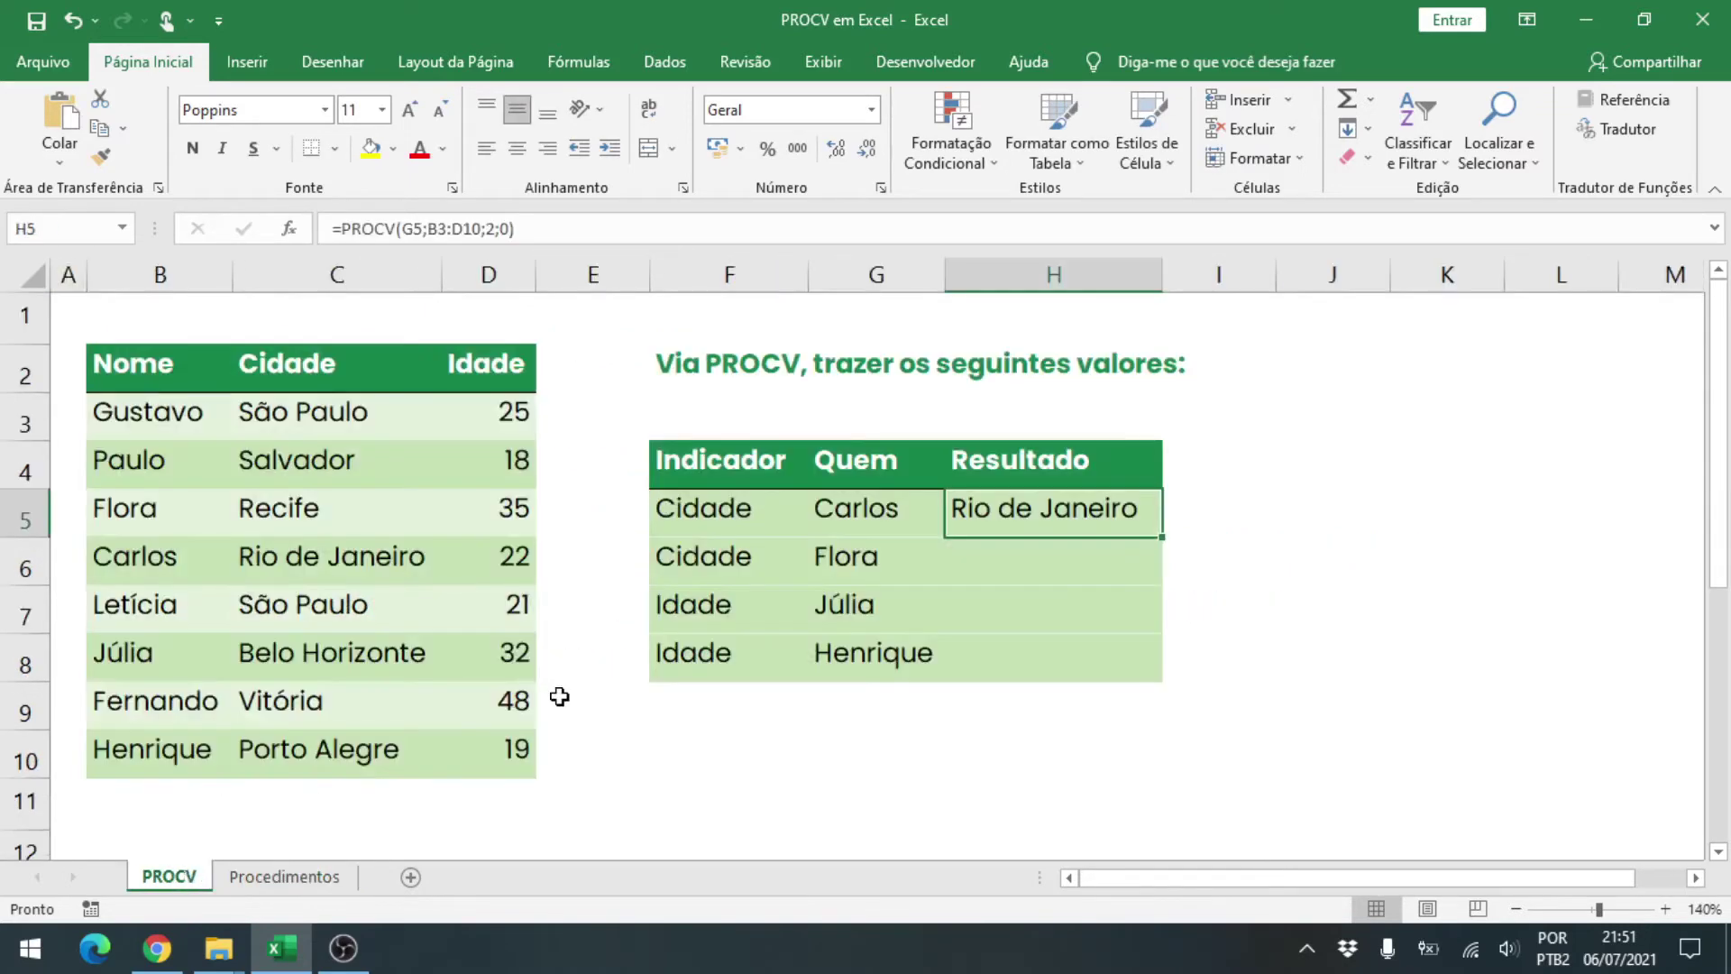
{"action": "key", "text": "F2"}
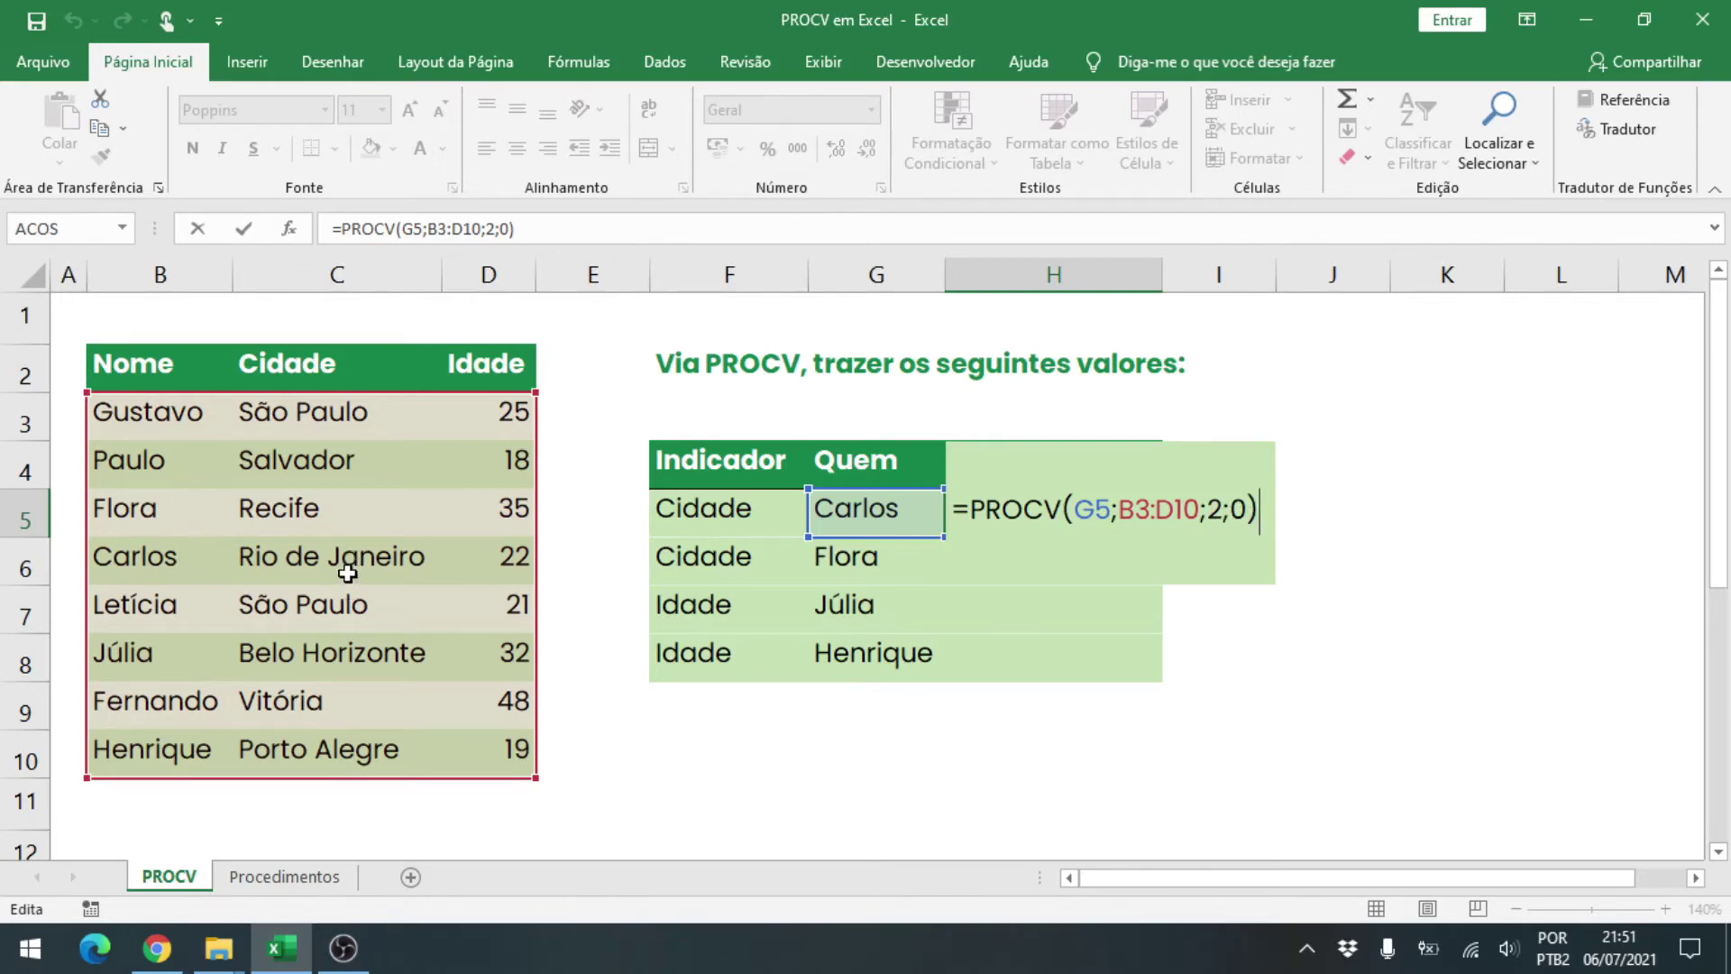
{"action": "key", "text": "ctrl+Return"}
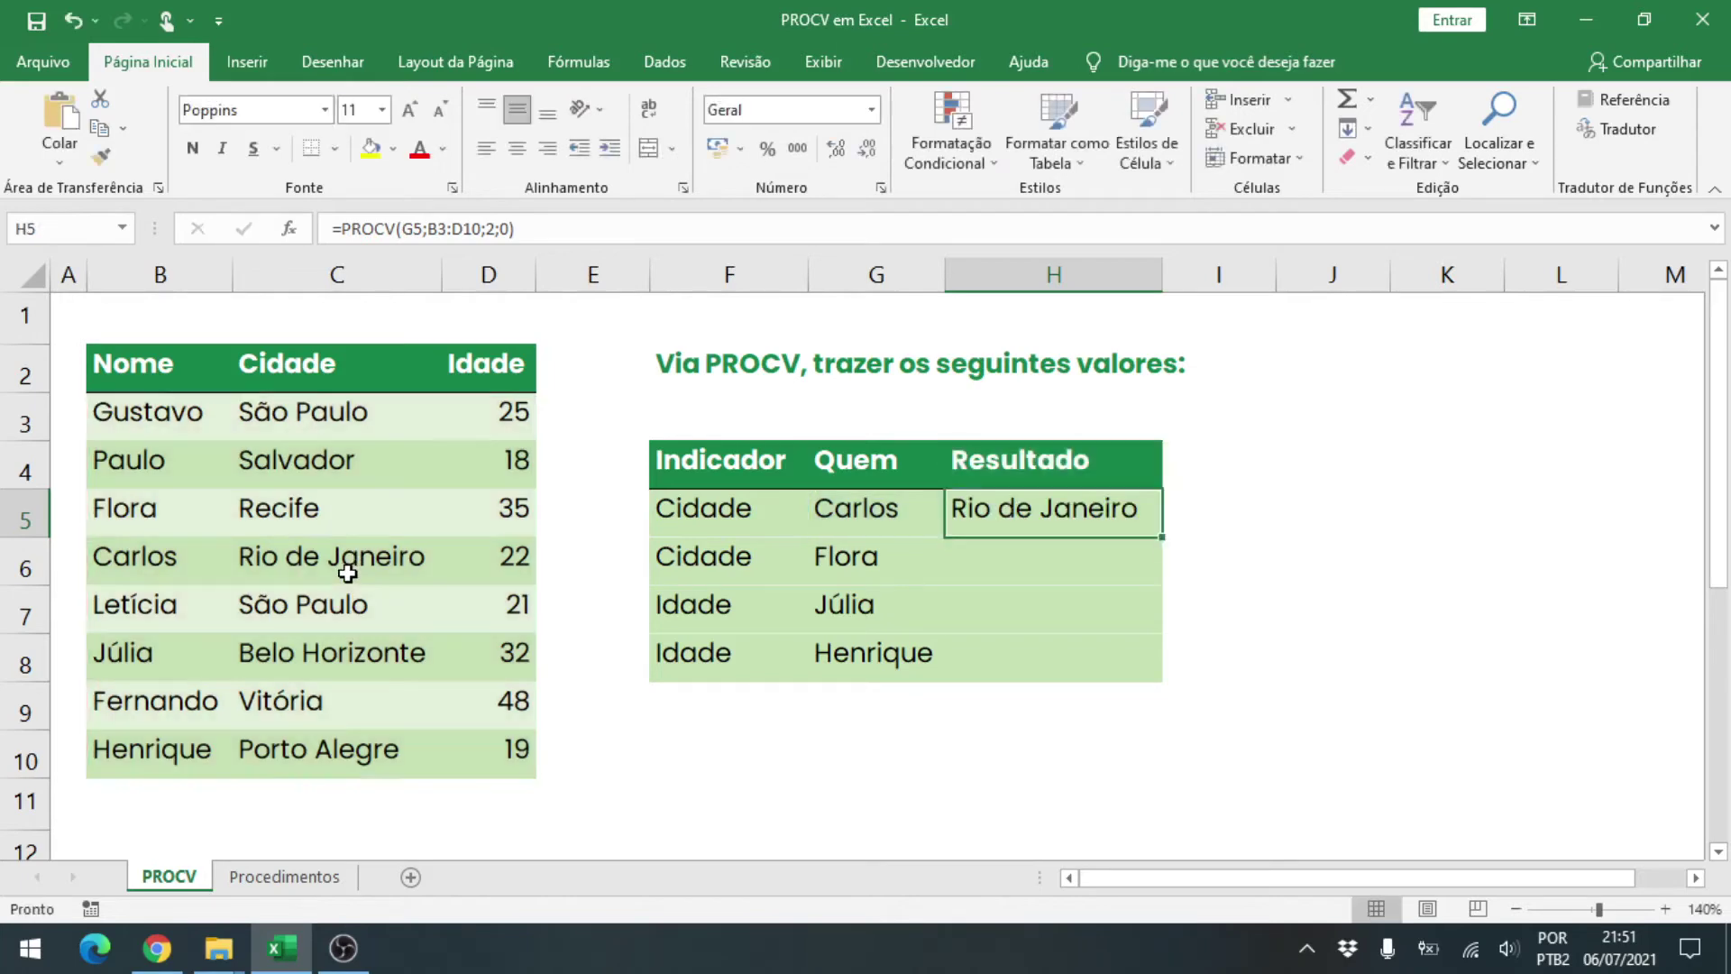
{"action": "left_click", "coordinate": [242, 877]}
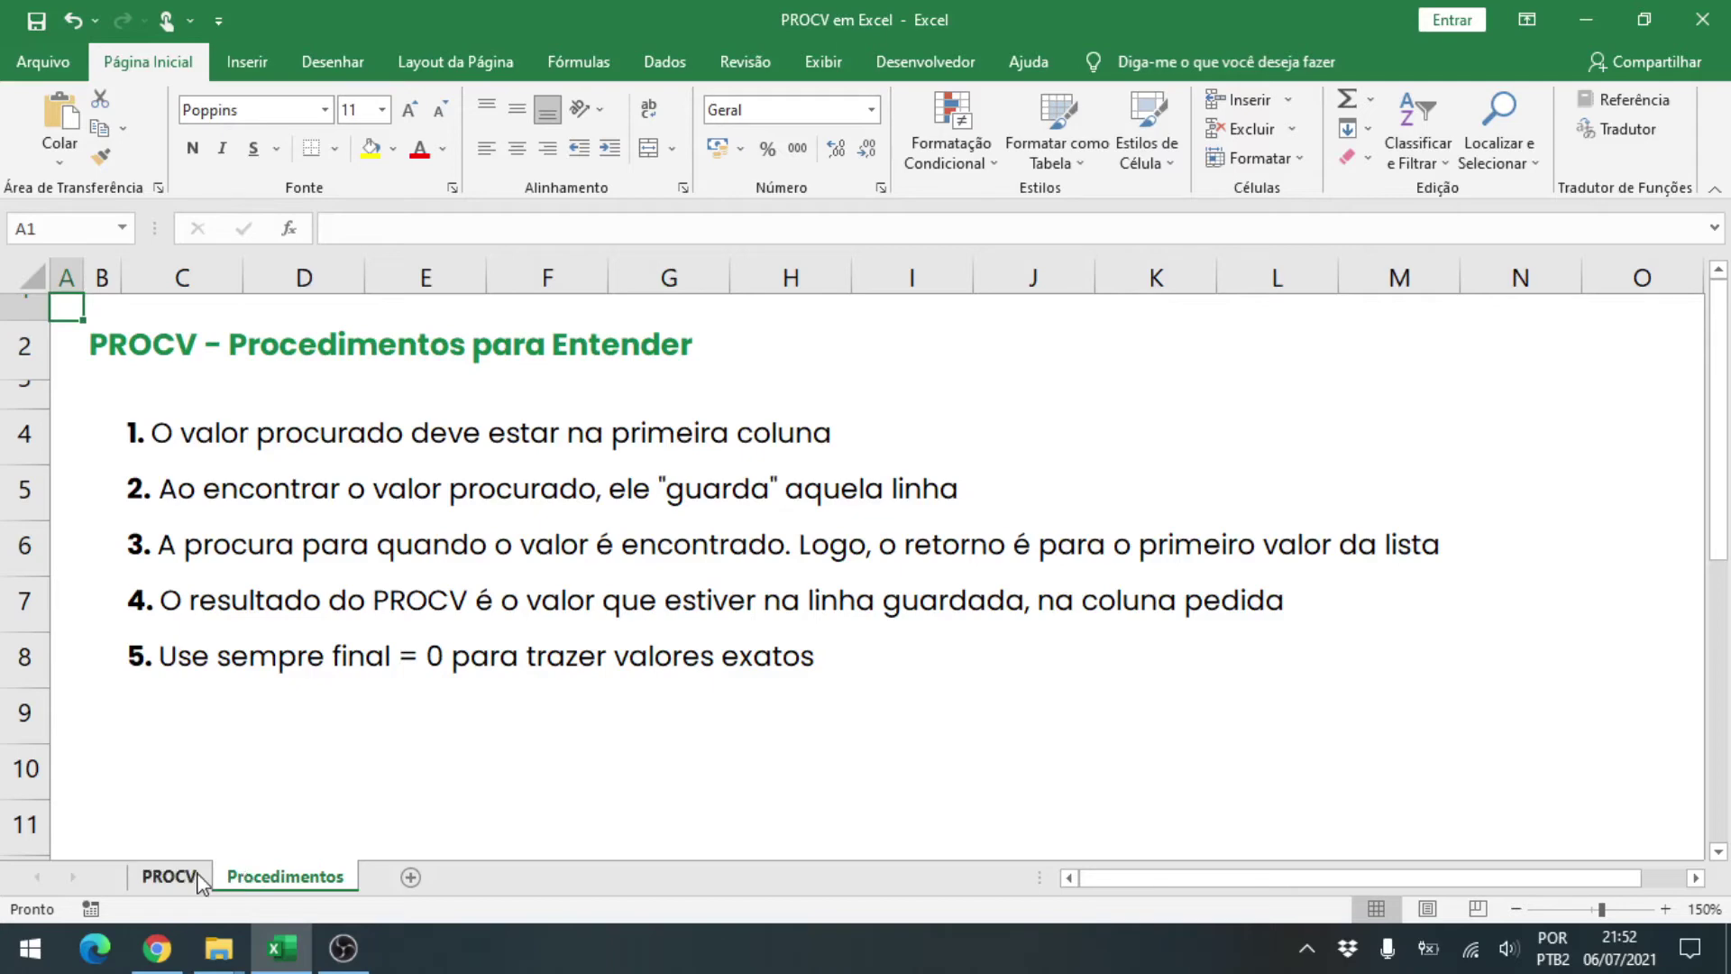
{"action": "left_click", "coordinate": [171, 877]}
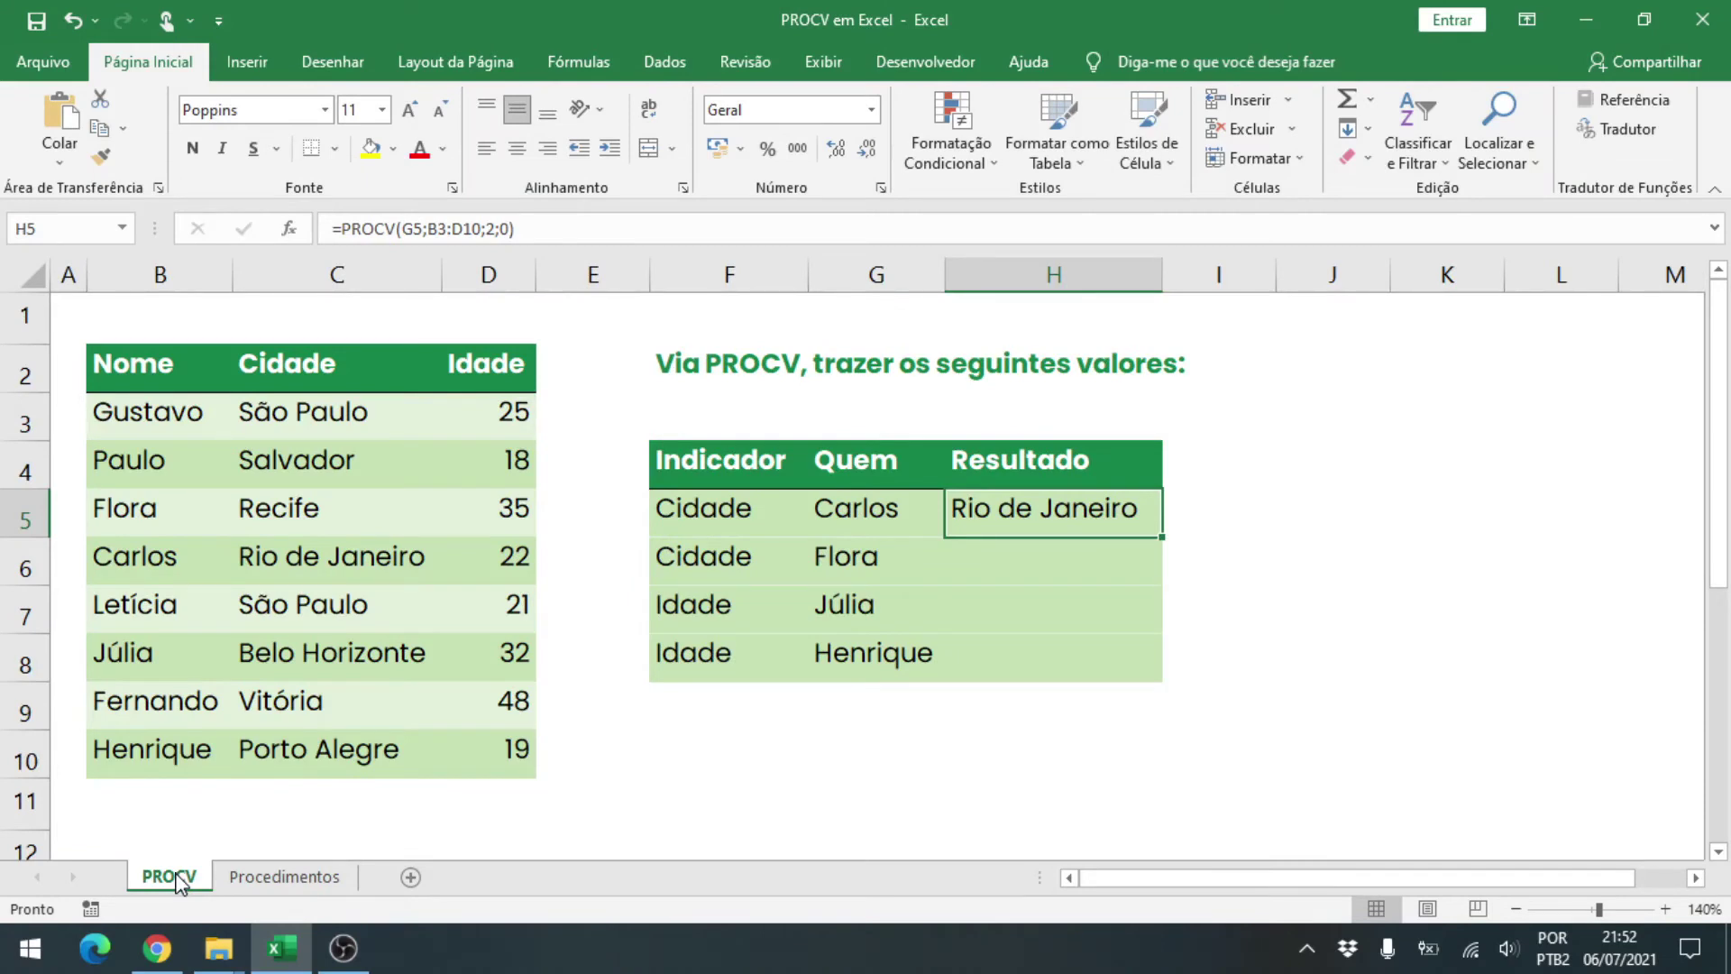
- Enter =PROCV(G6;B3:D10;2;0) in cell H6 to return the city of the person in G6
{"action": "key", "text": "Down"}
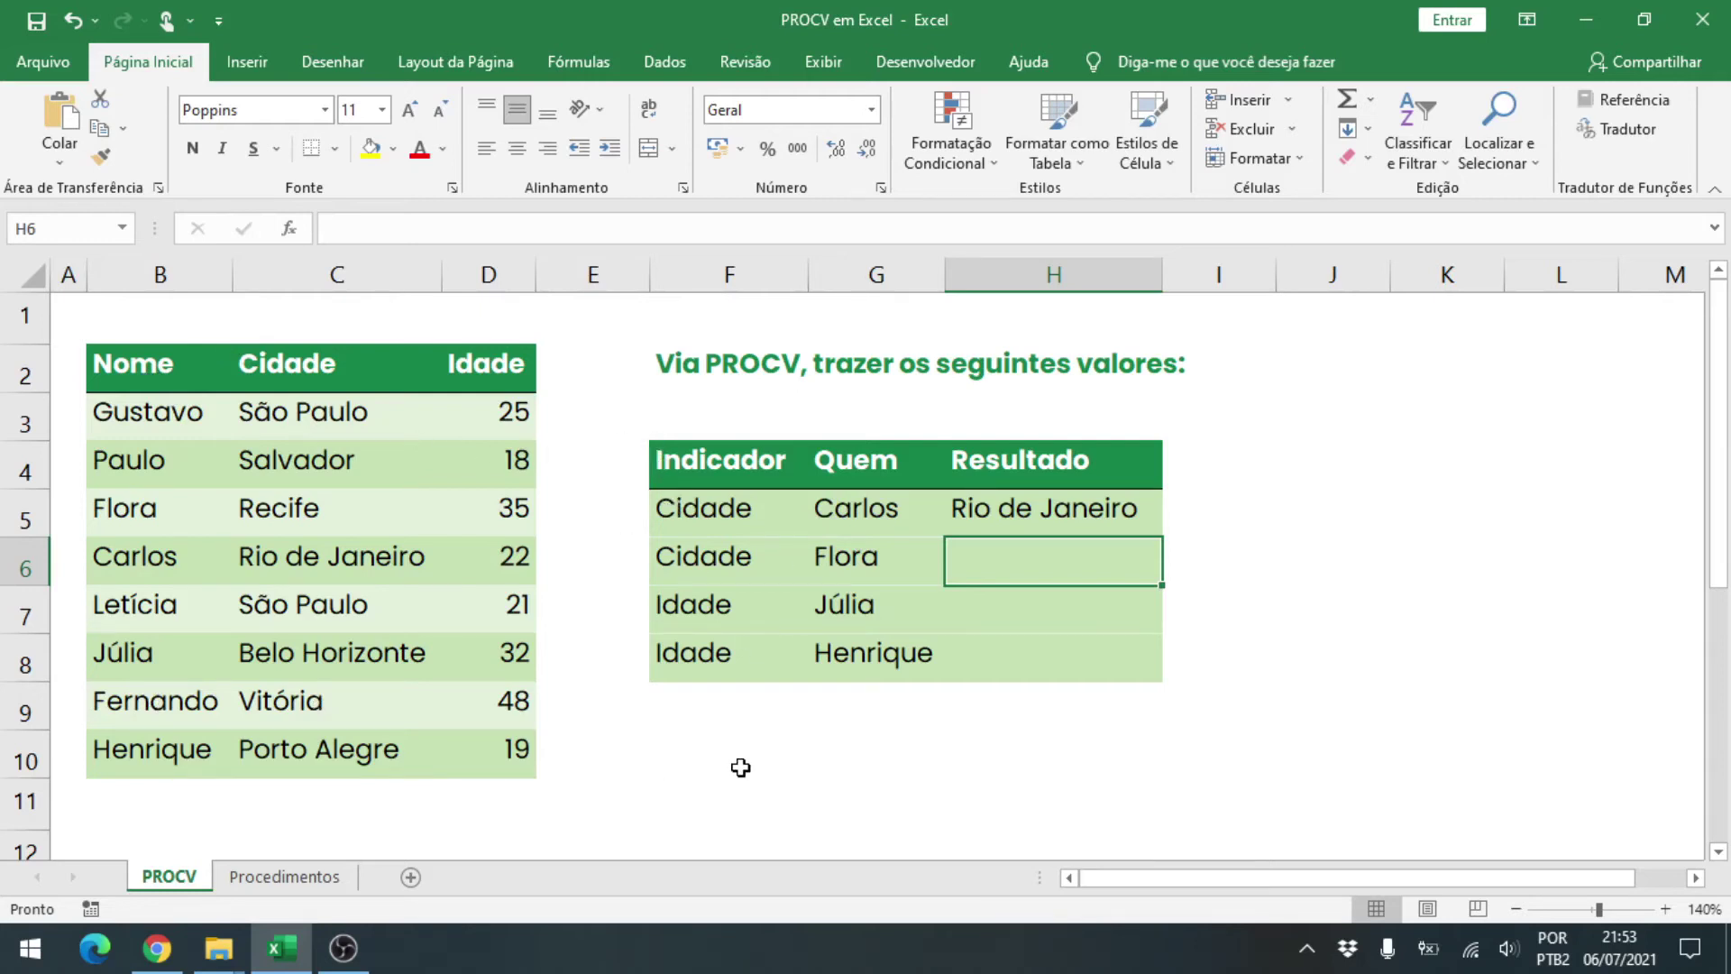
{"action": "type", "text": "=procv("}
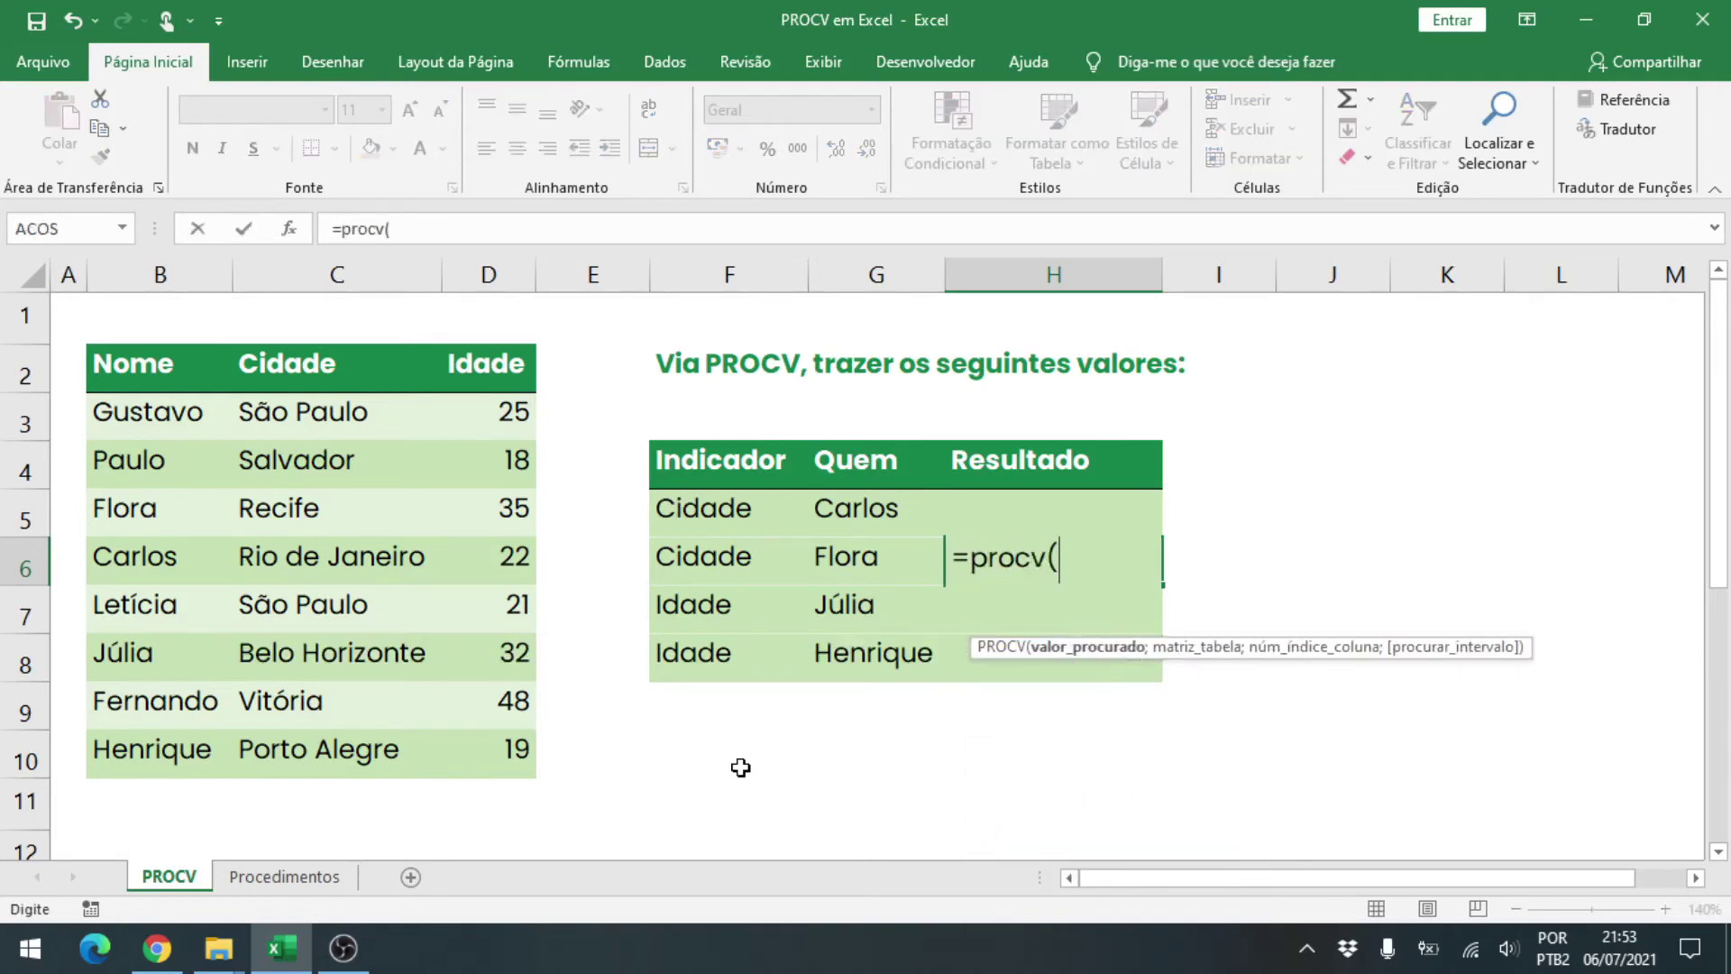
{"action": "left_click", "coordinate": [829, 555]}
{"action": "type", "text": ";"}
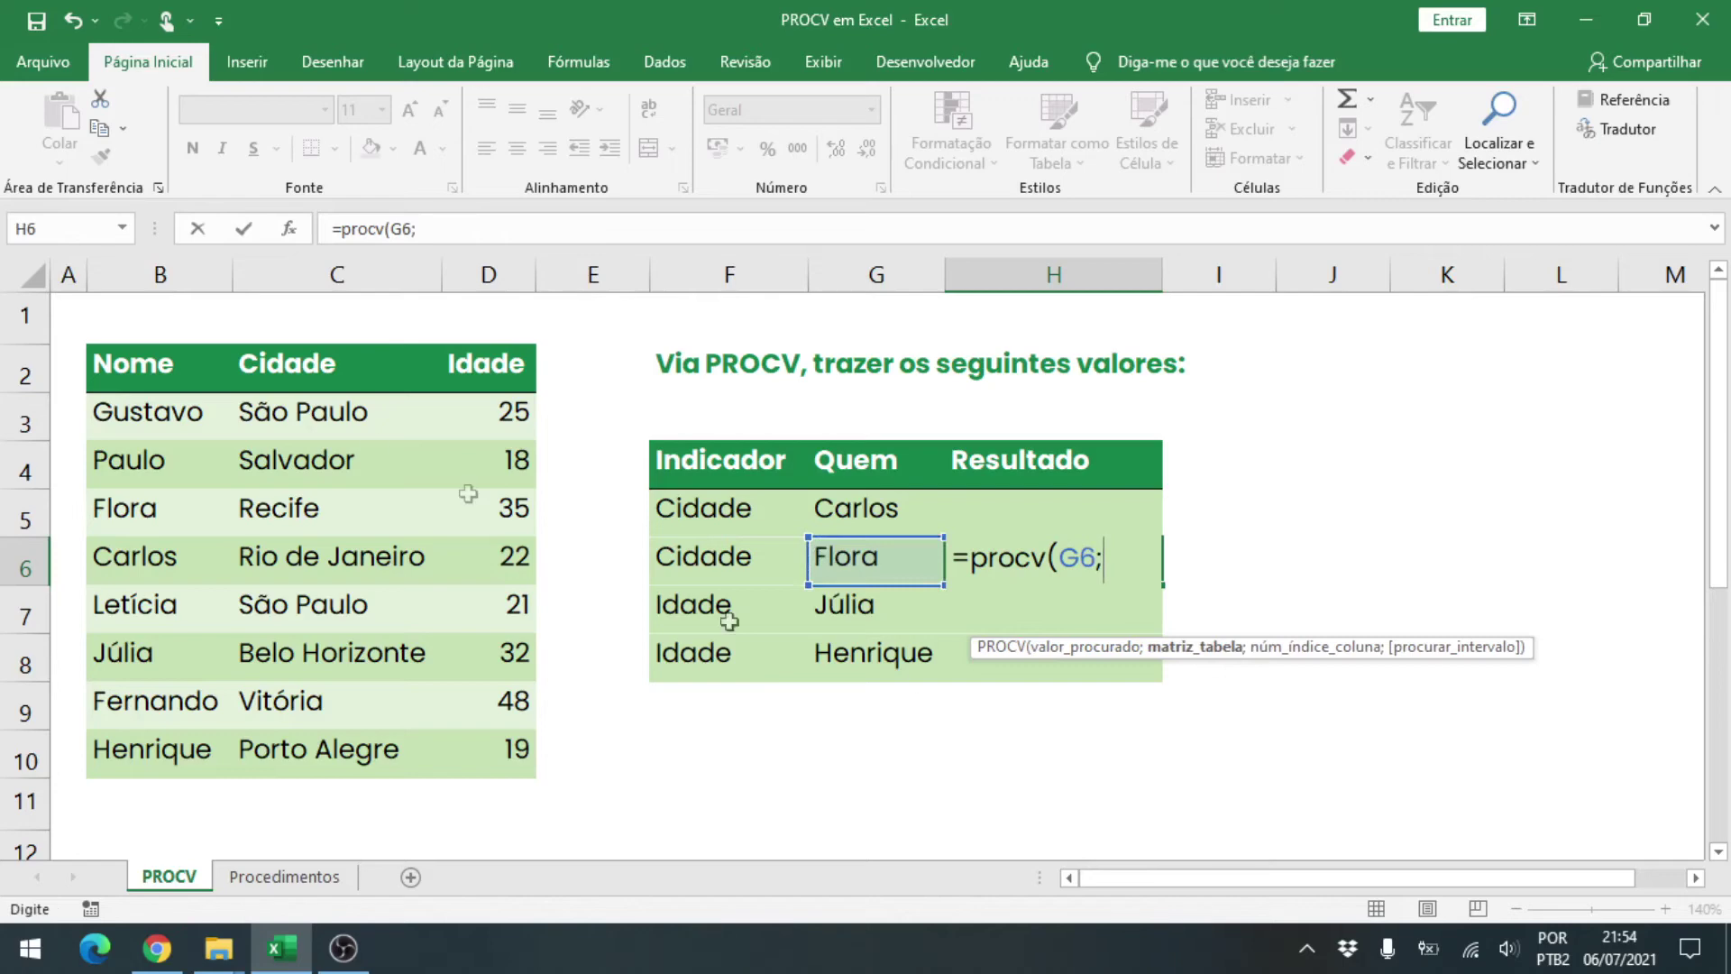
{"action": "left_click_drag", "start_coordinate": [108, 413], "coordinate": [476, 744]}
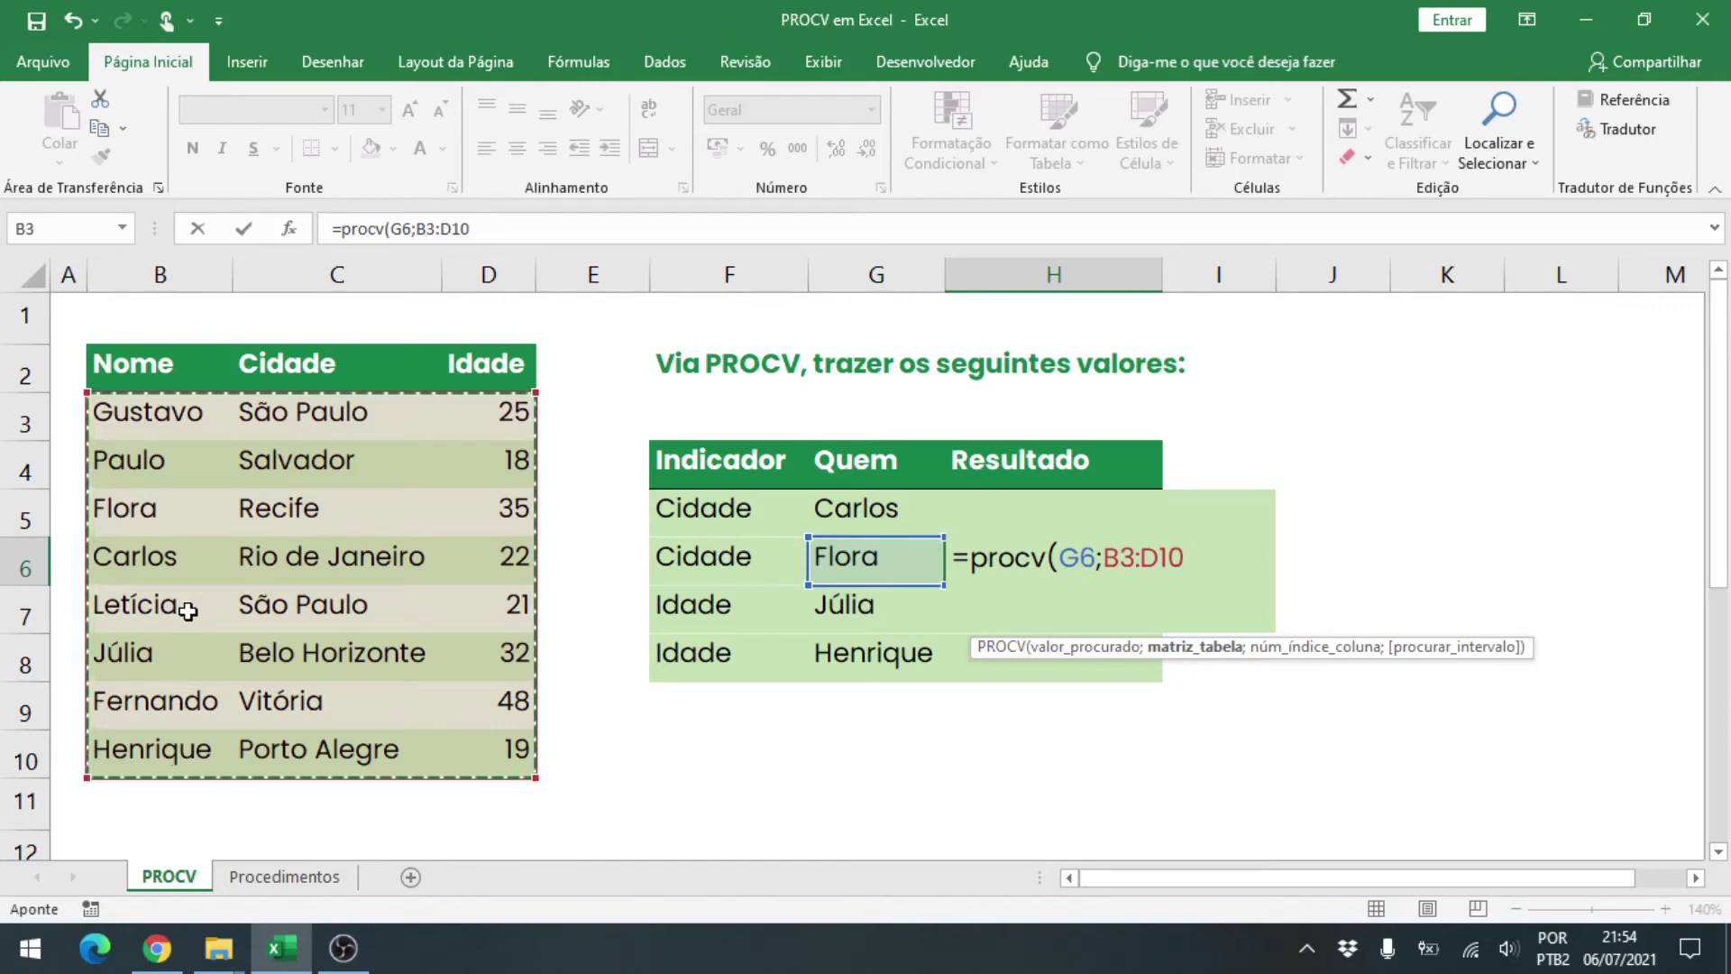
{"action": "type", "text": ";"}
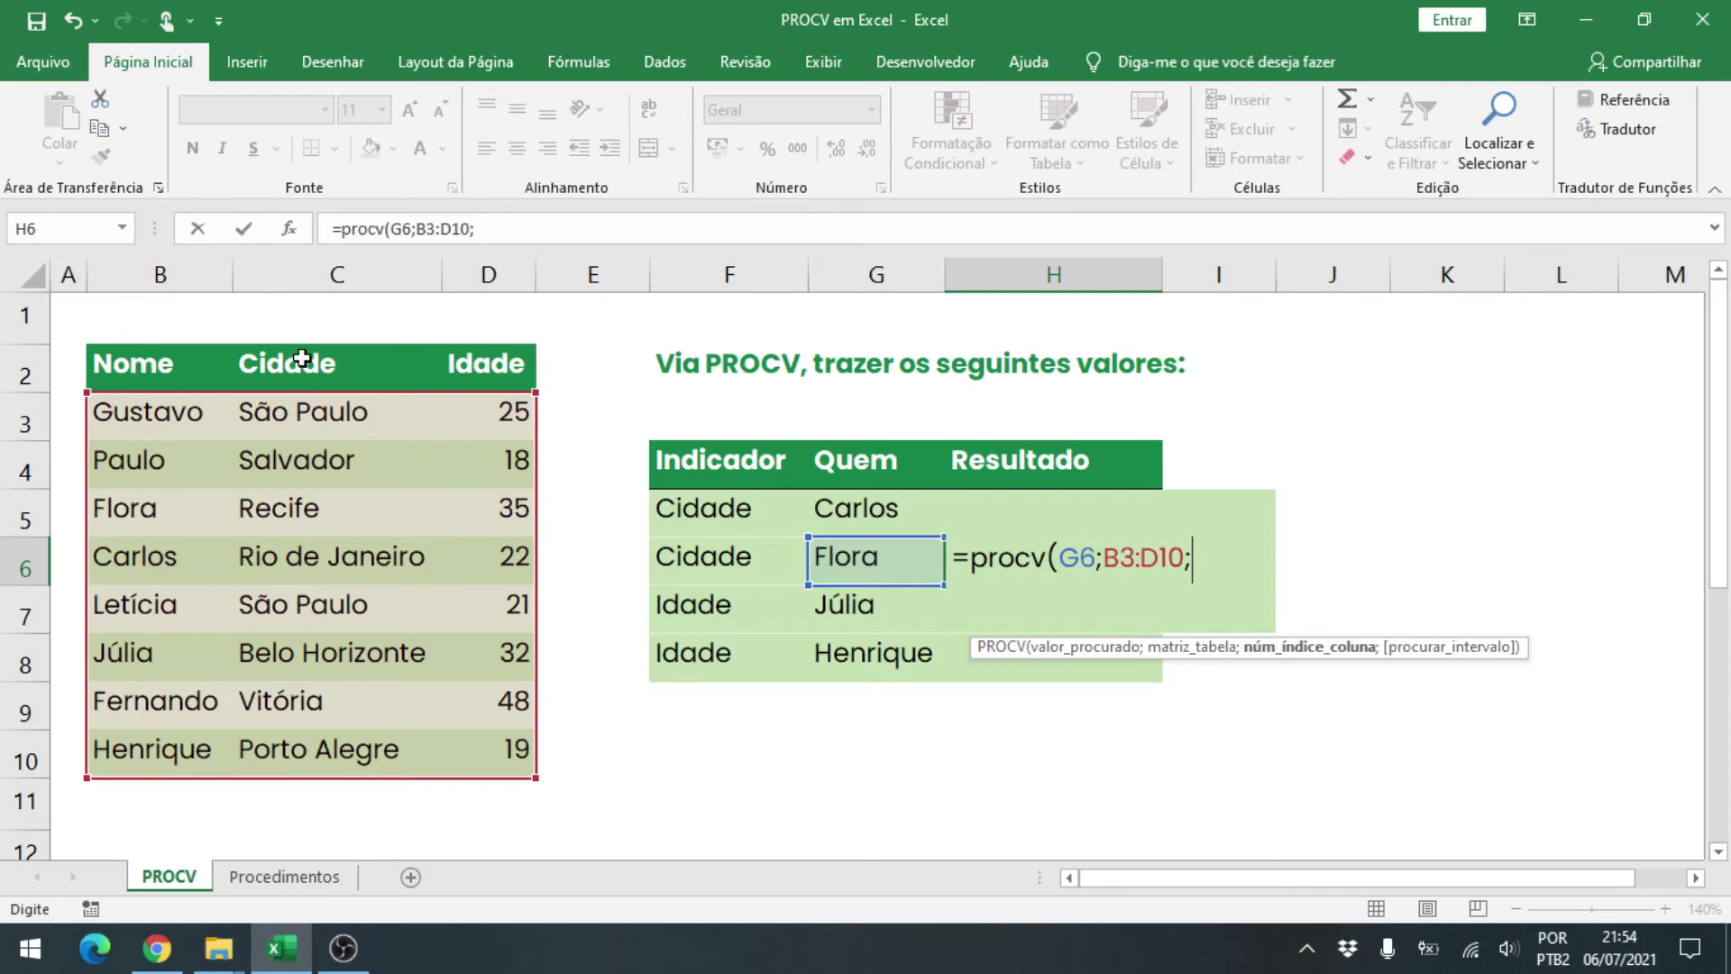
{"action": "type", "text": "2;0"}
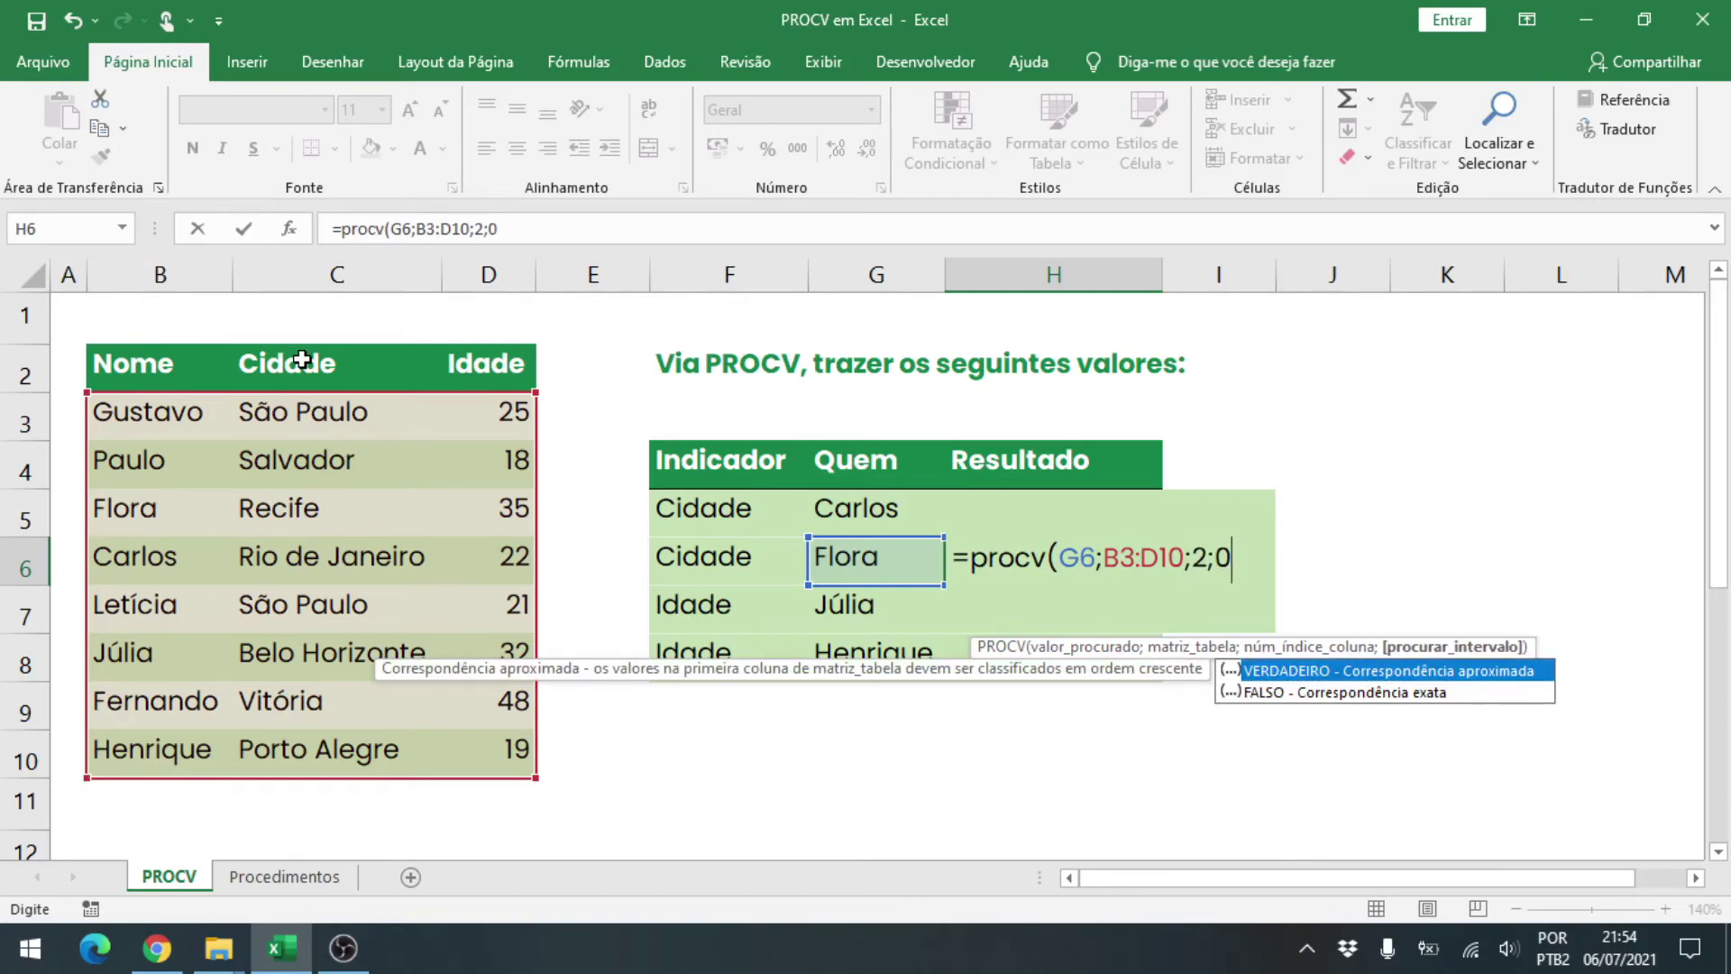
{"action": "type", "text": ")"}
{"action": "key", "text": "Return"}
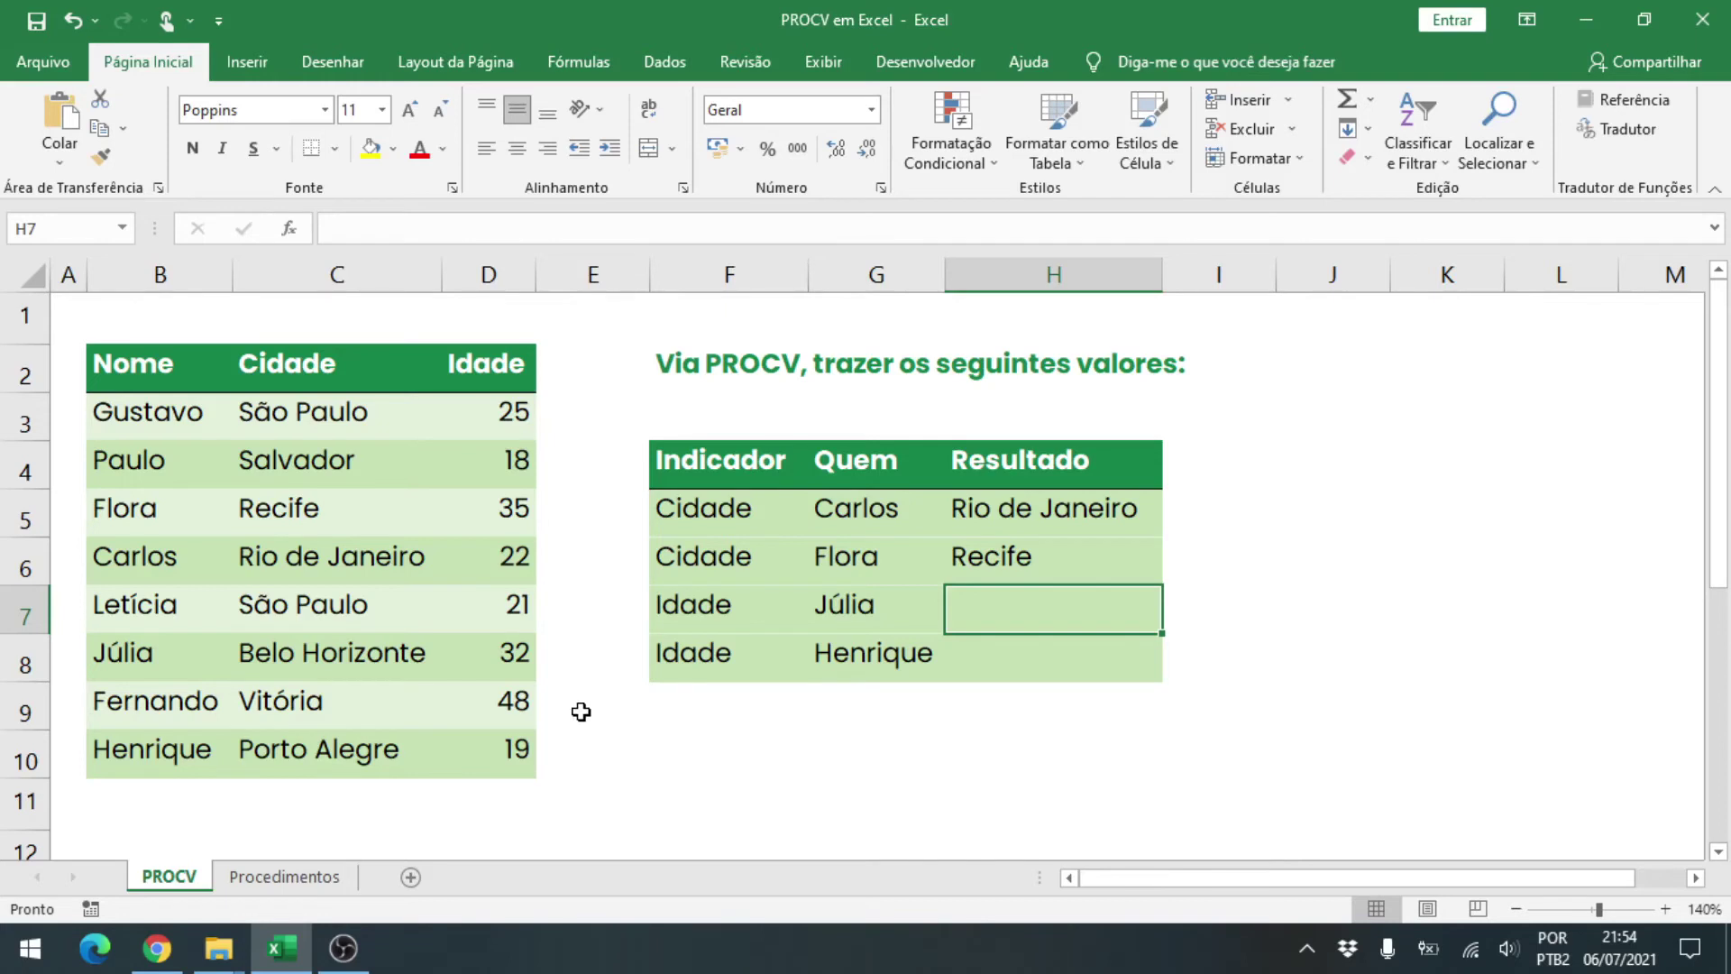
- Review the PROCV formula in H6 and the lookup cell and table range it references
{"action": "key", "text": "Up"}
{"action": "key", "text": "F2"}
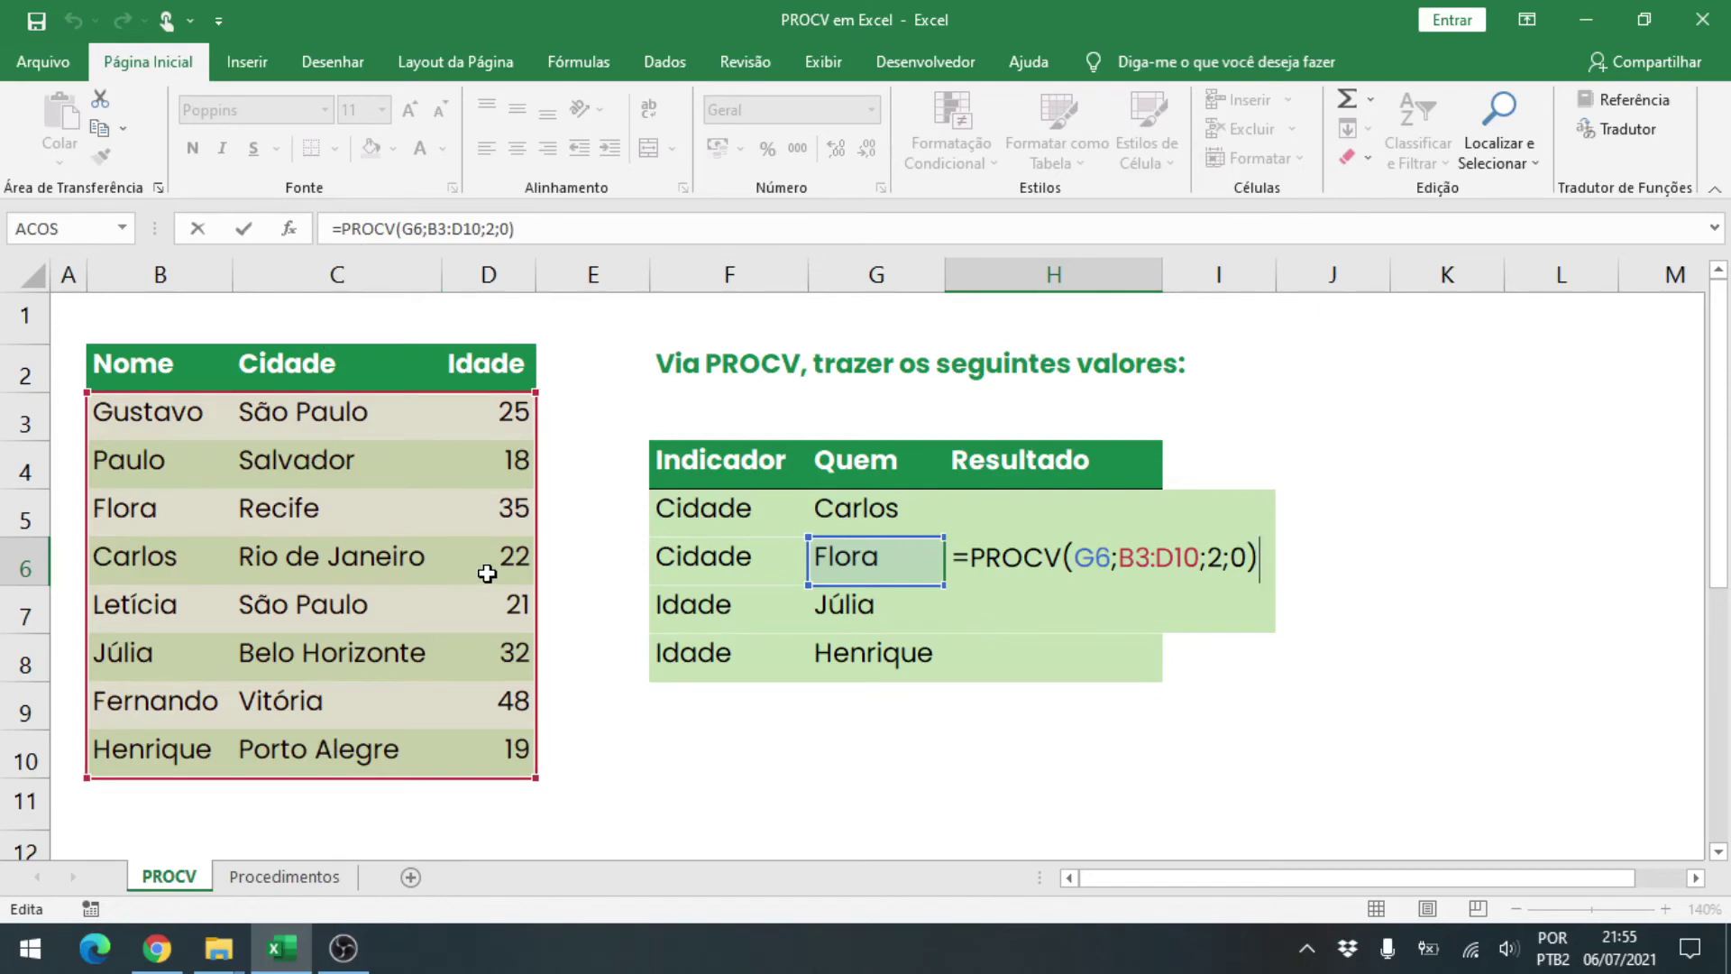
{"action": "key", "text": "Return"}
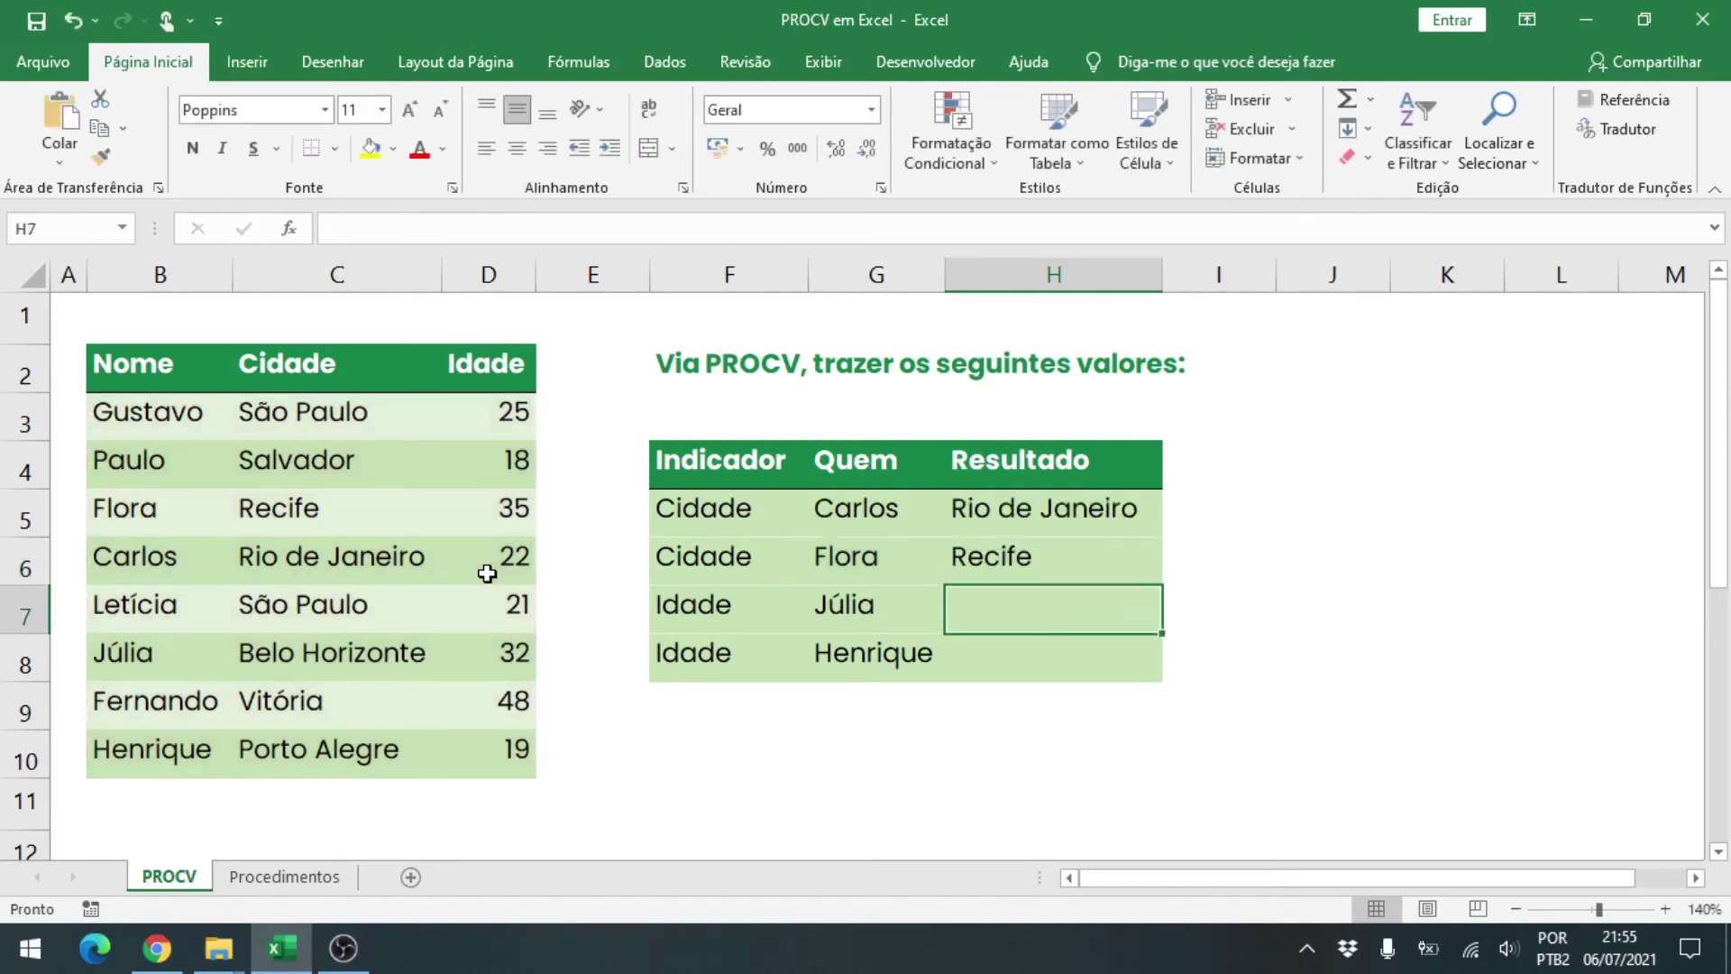
- Enter =PROCV(G7;B3:D10;3;0) in cell H7 to return the age of the person in G7
{"action": "type", "text": "=procv("}
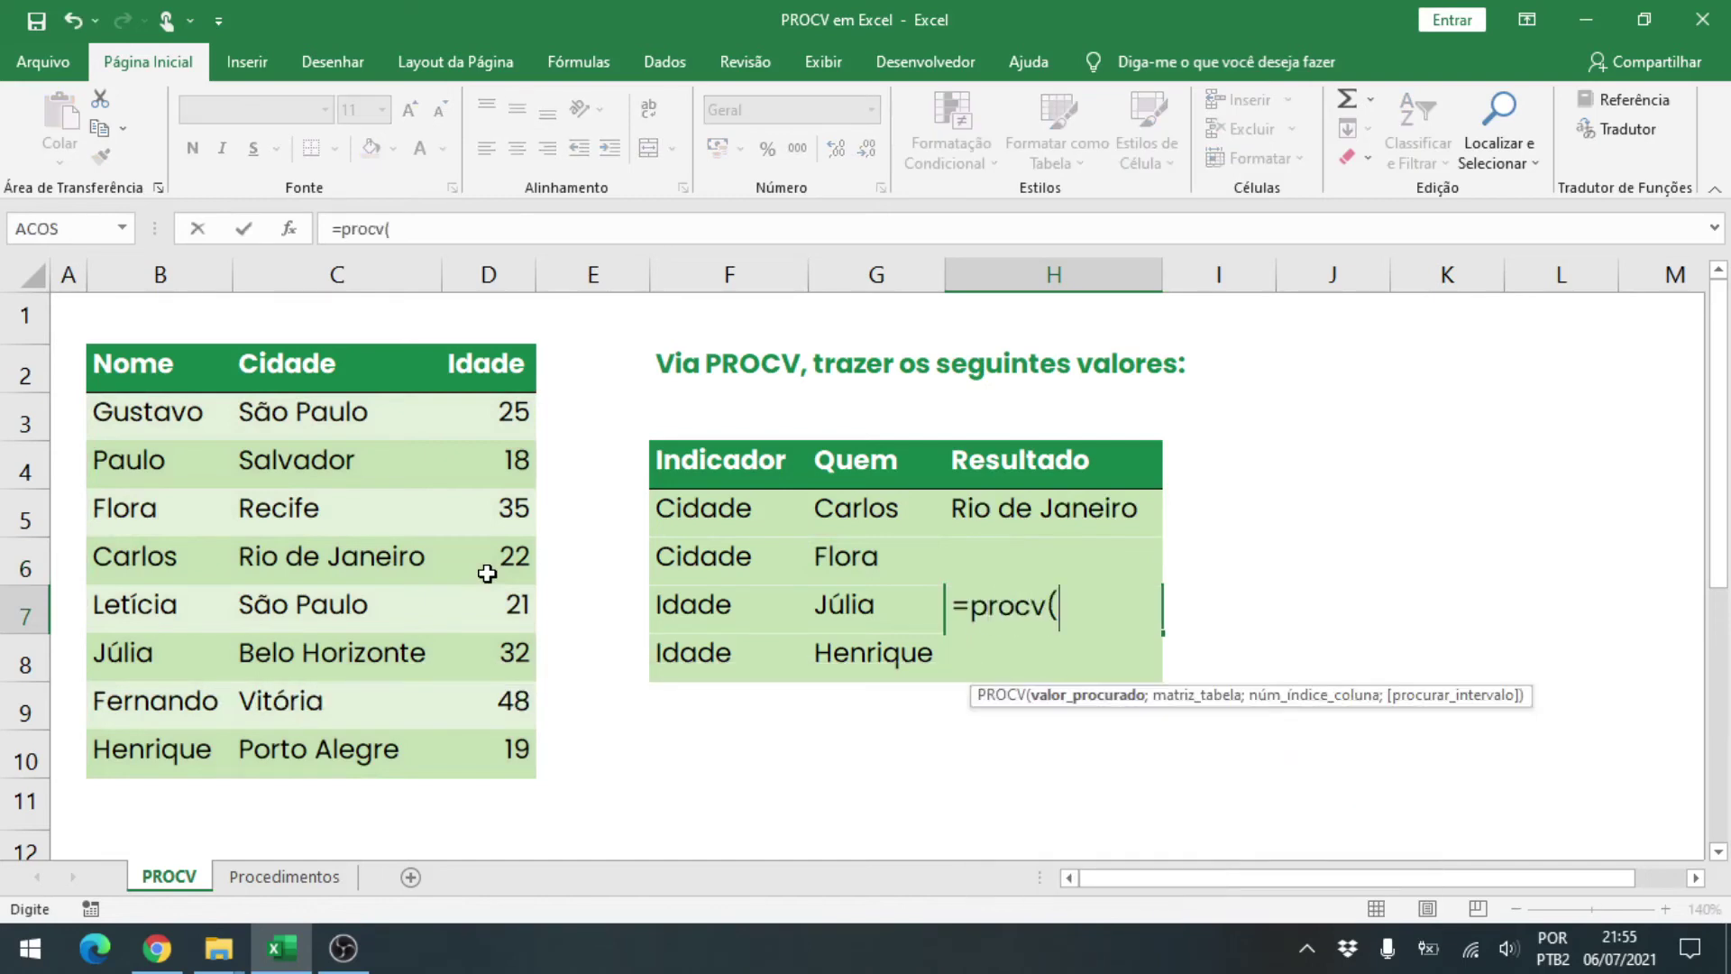
{"action": "key", "text": "Left"}
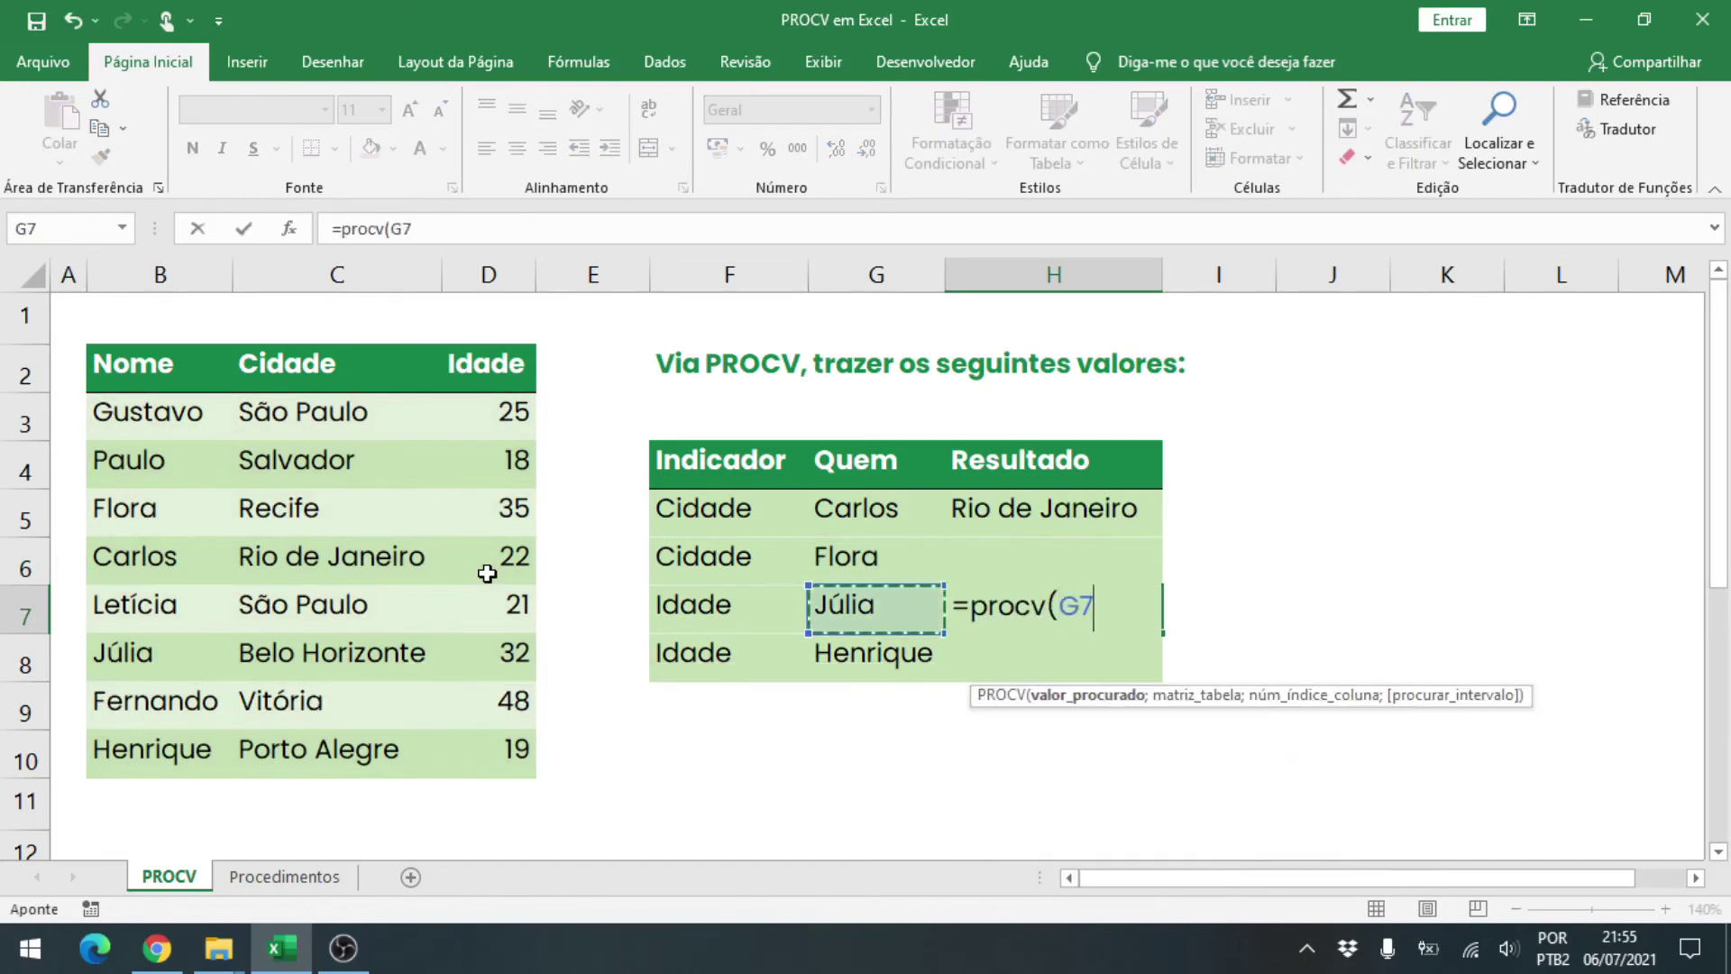
{"action": "type", "text": ";"}
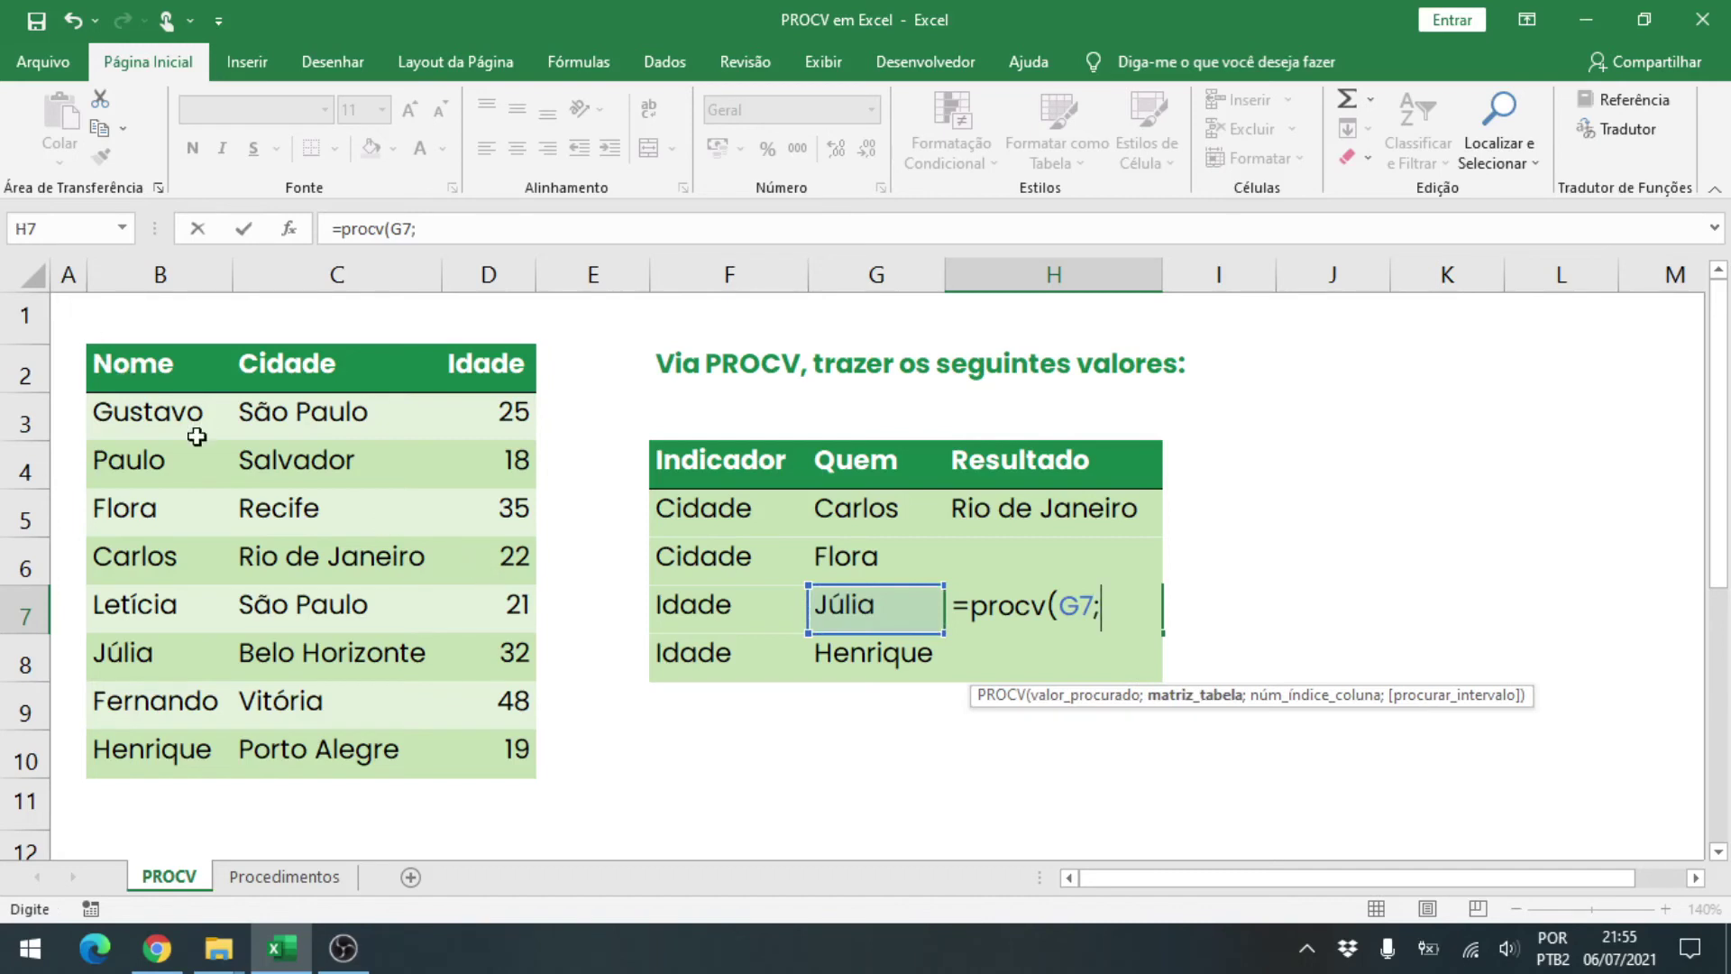
{"action": "left_click_drag", "start_coordinate": [185, 414], "coordinate": [499, 737]}
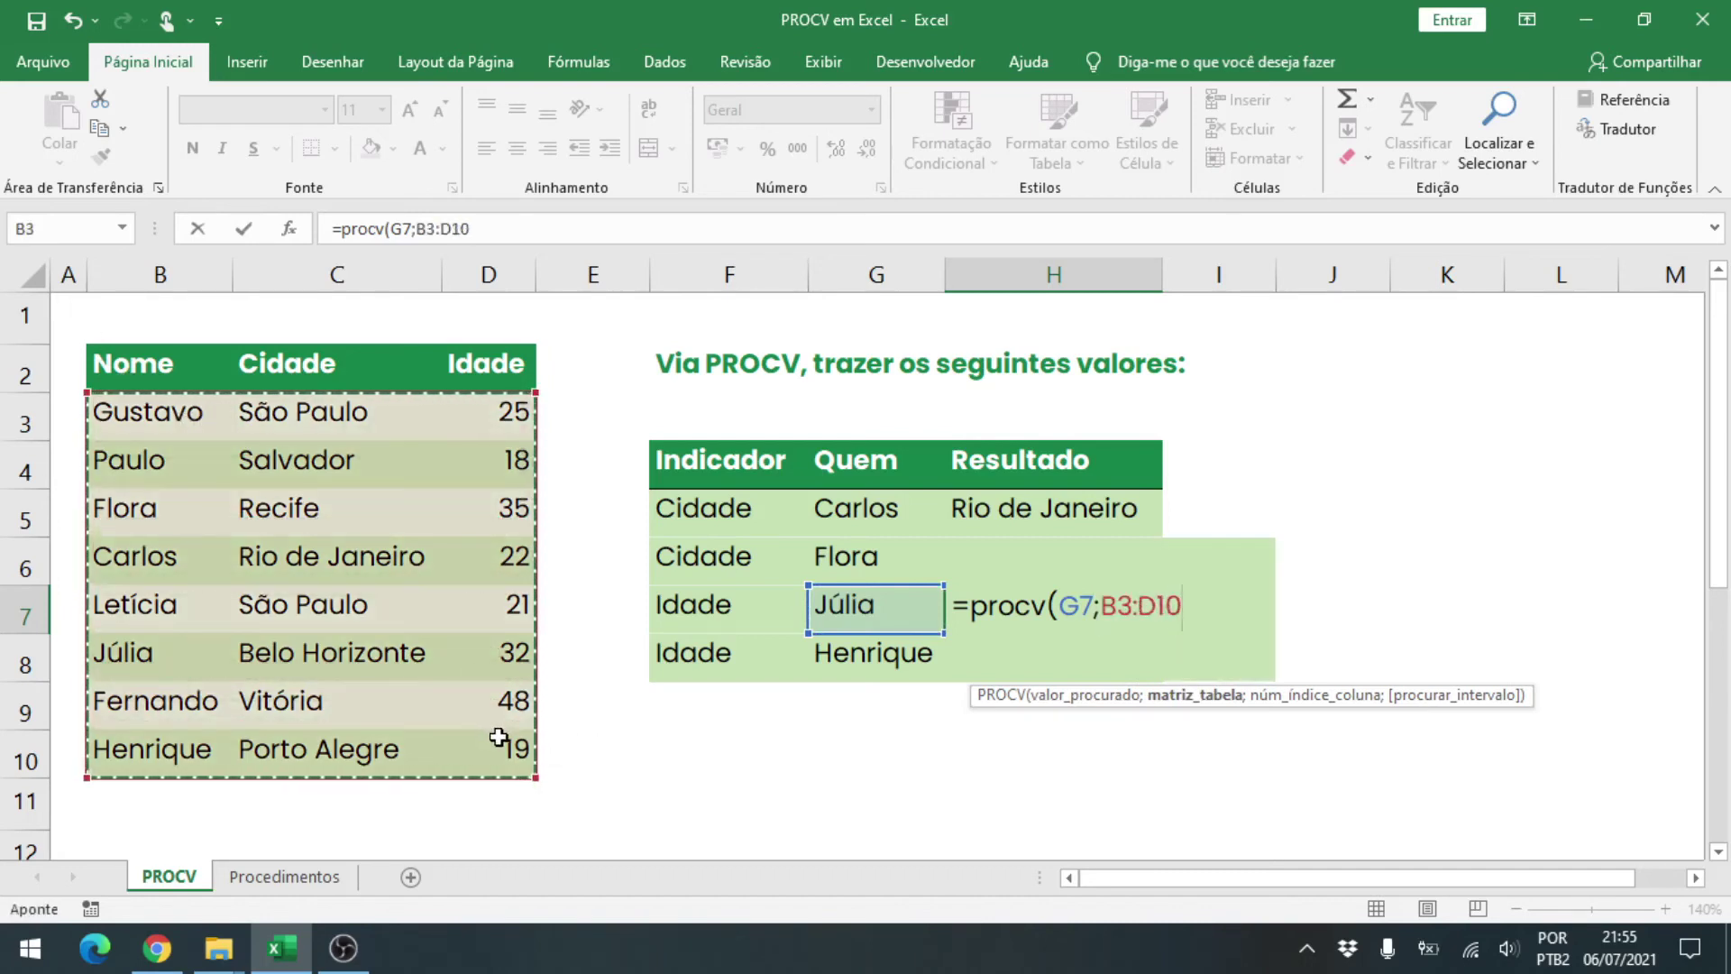
{"action": "type", "text": ";"}
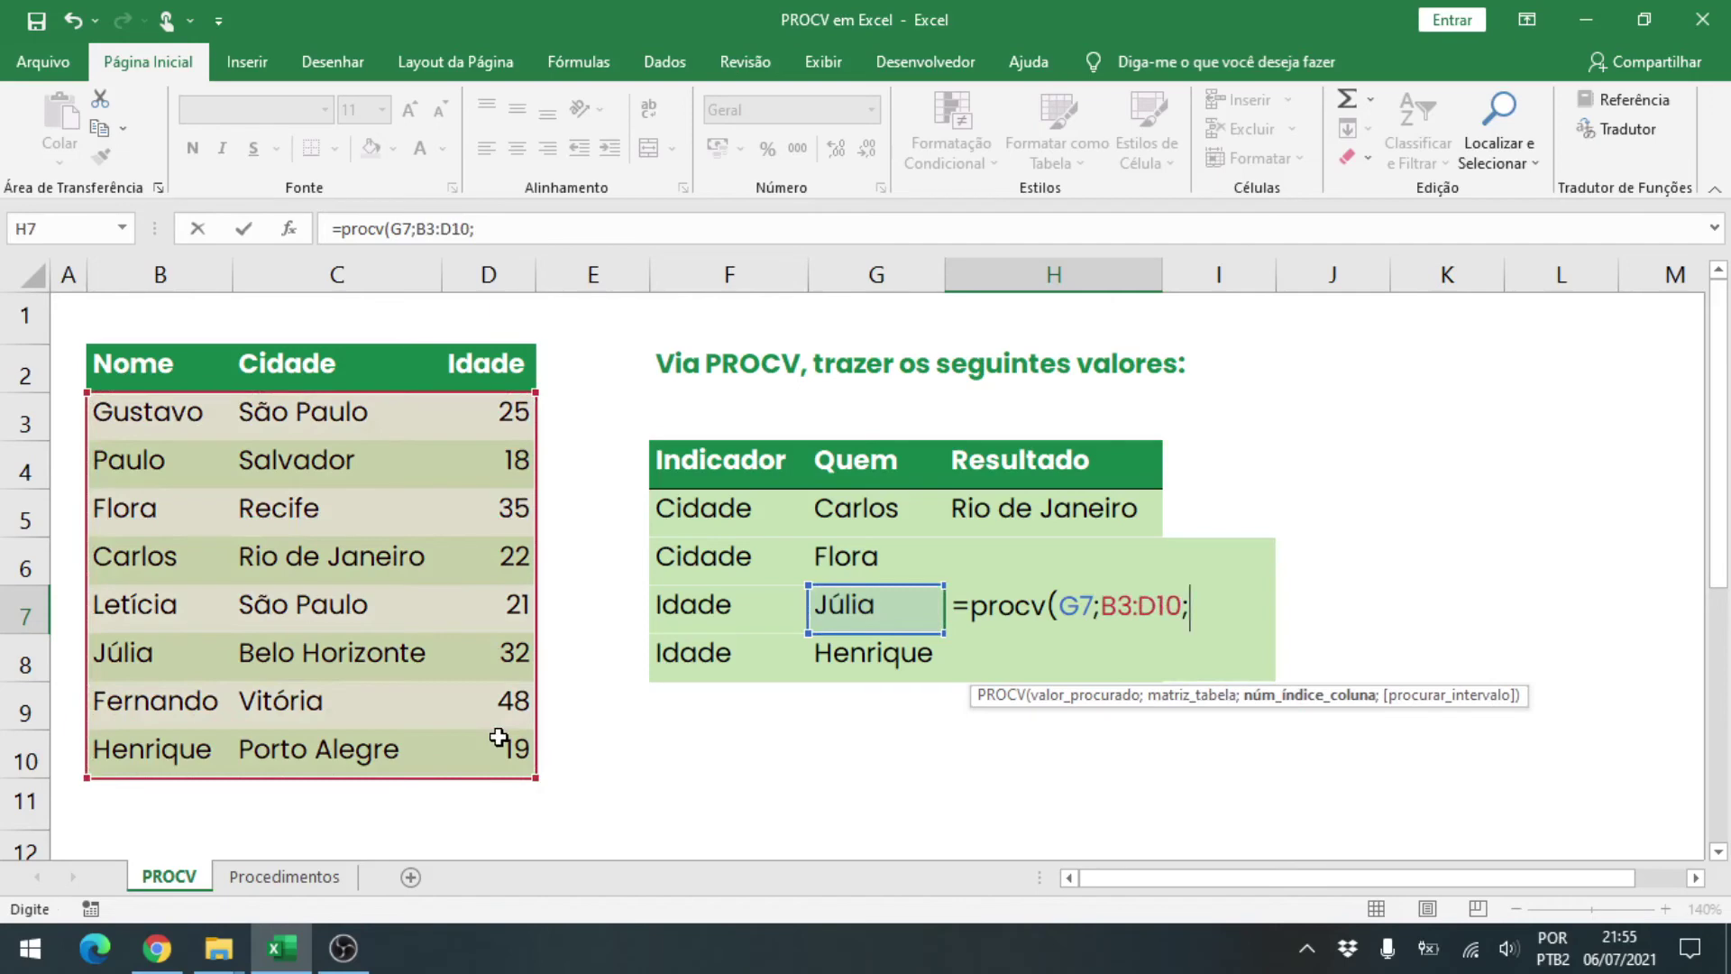
{"action": "type", "text": "3;0)"}
{"action": "key", "text": "Return"}
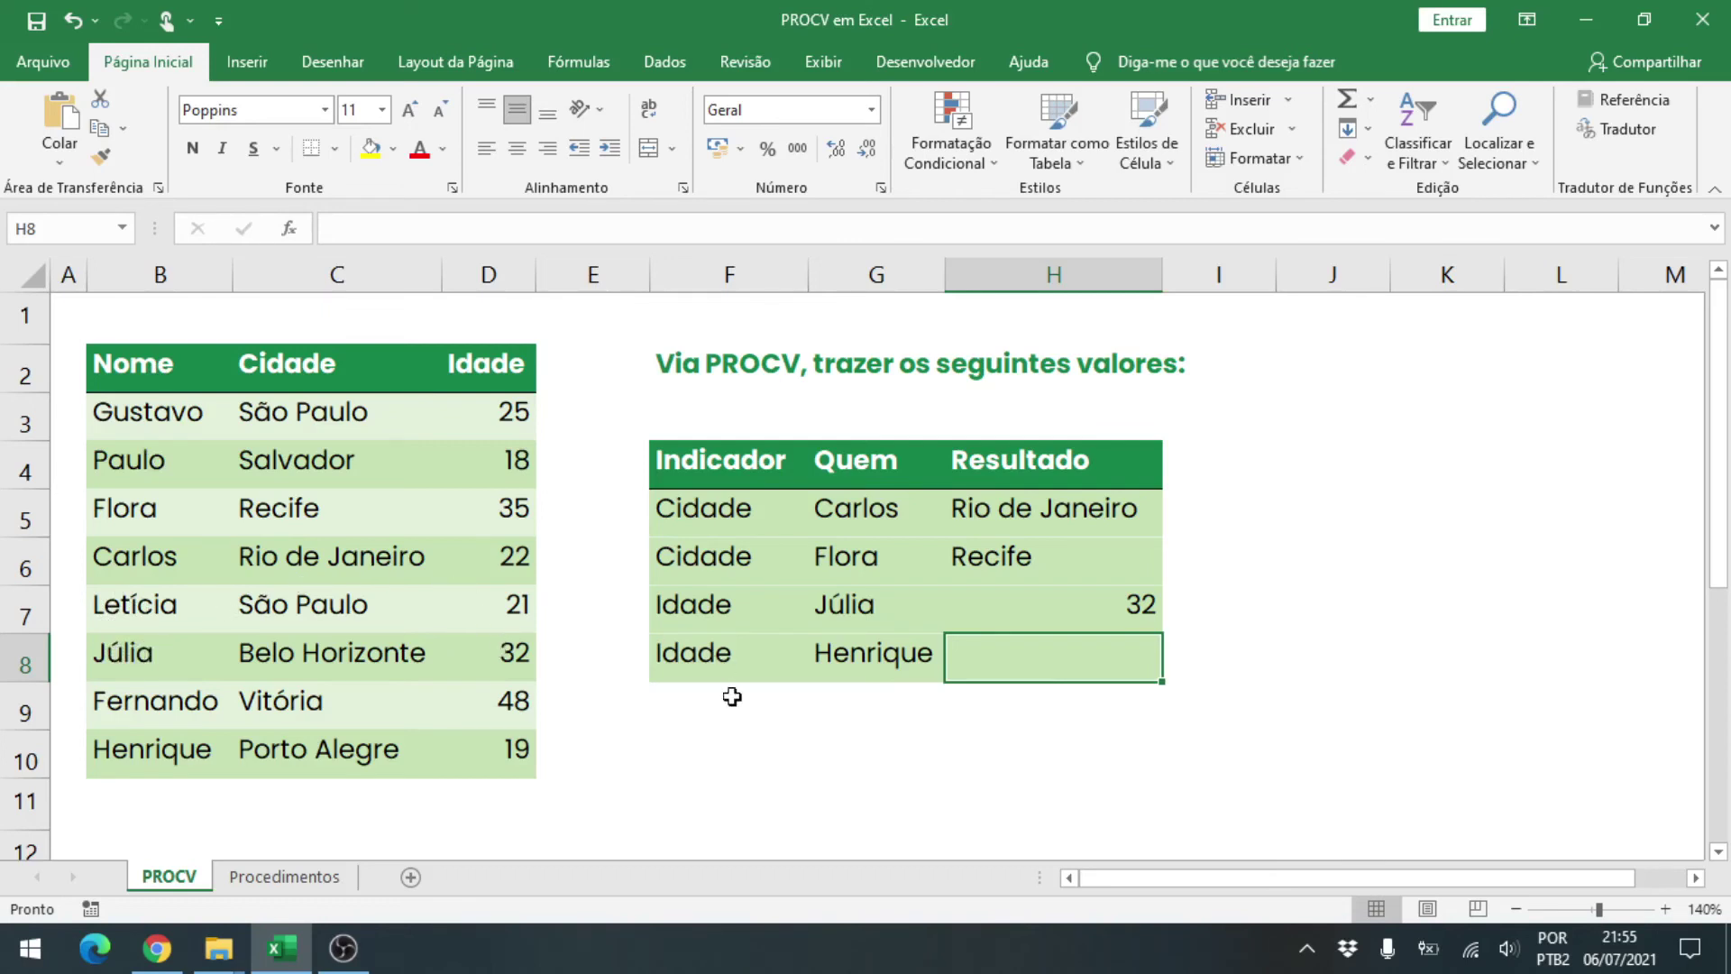
- Enter =PROCV(G8;B3:D10;3;0) in cell H8 to return the age of the person in G8
{"action": "type", "text": "=procv("}
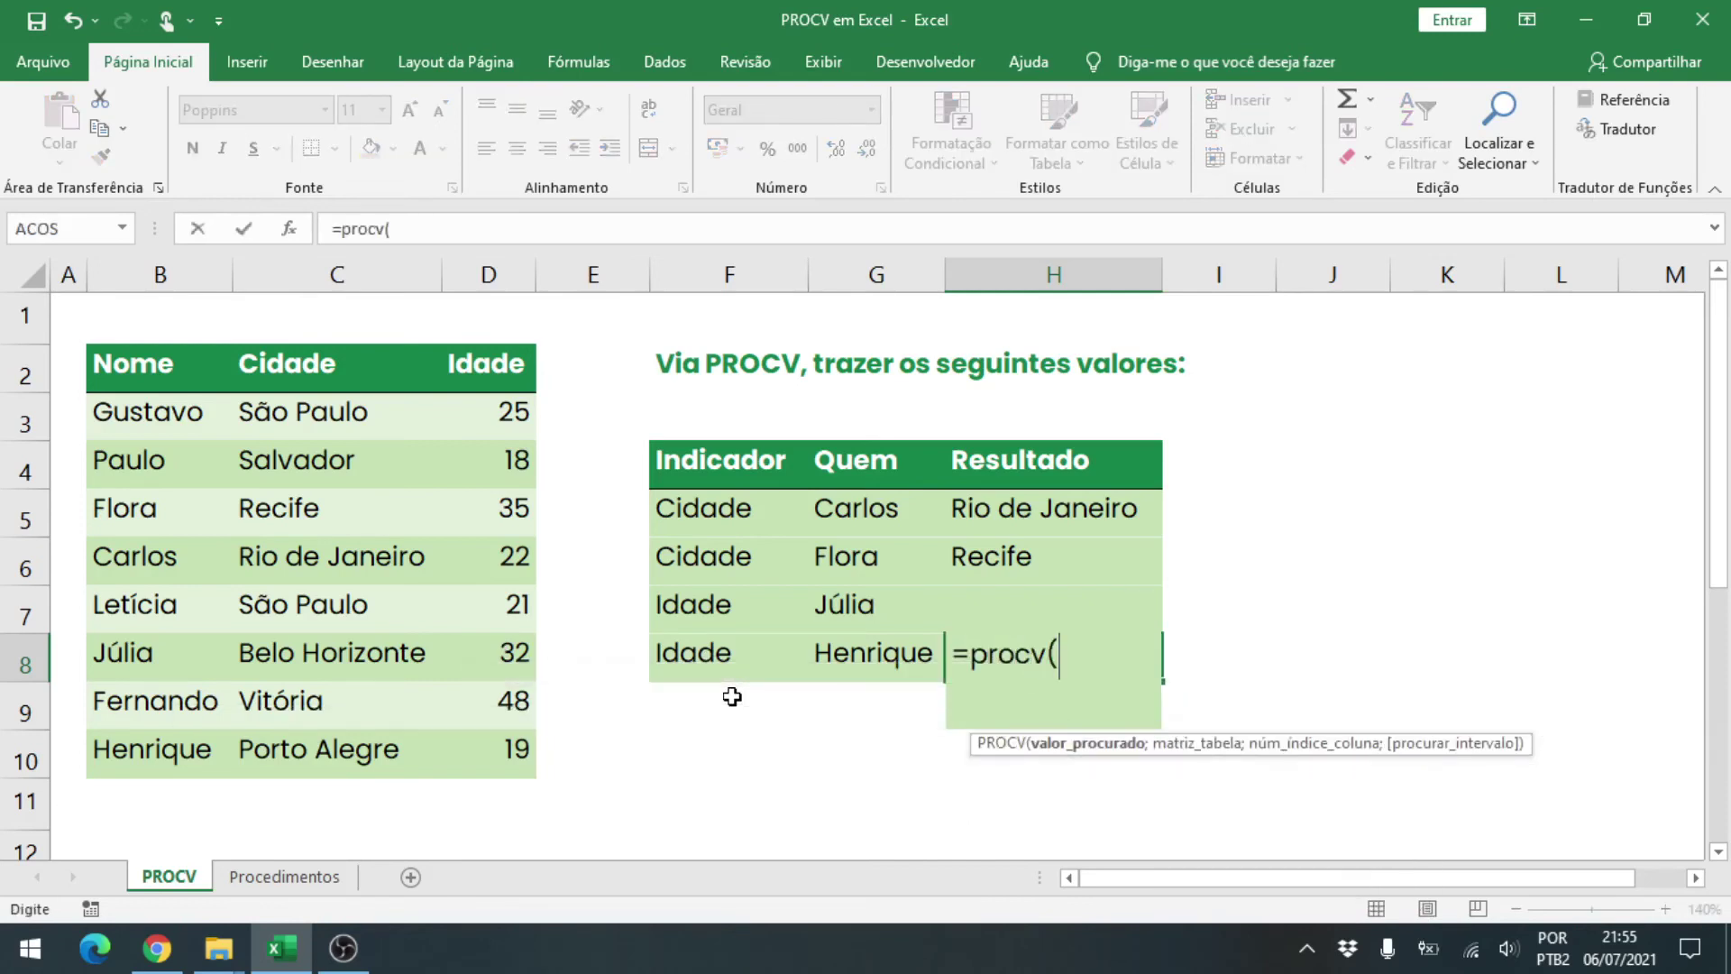
{"action": "left_click", "coordinate": [834, 666]}
{"action": "type", "text": ";"}
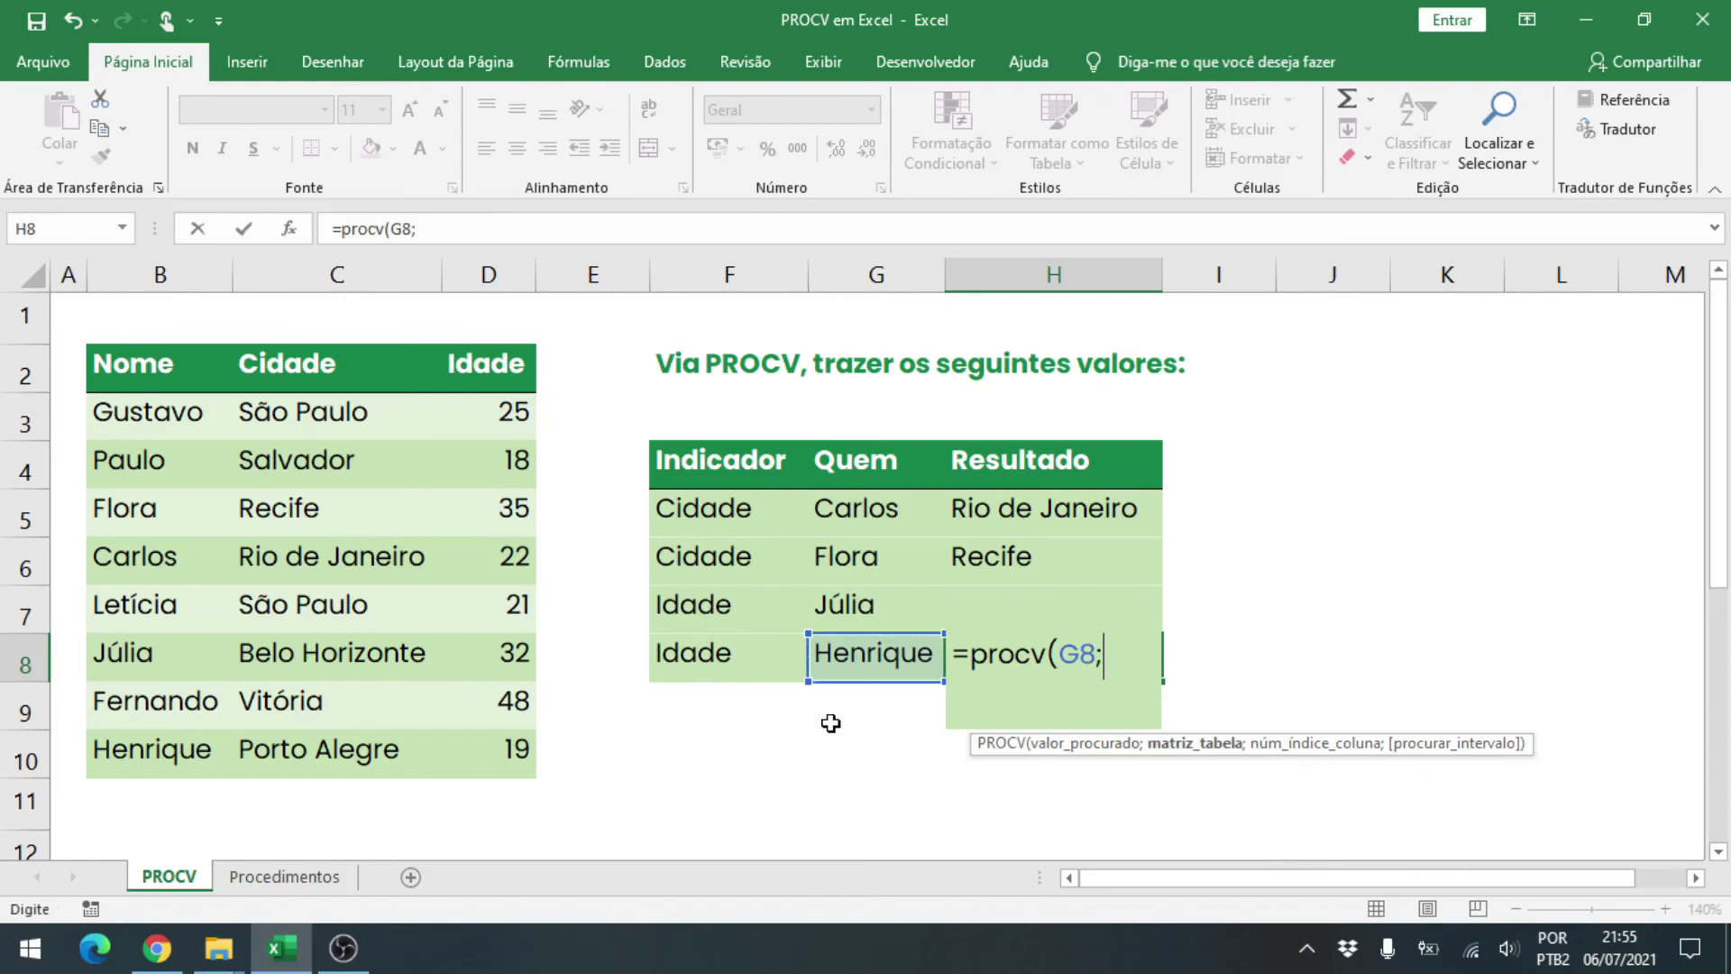
{"action": "left_click_drag", "start_coordinate": [196, 417], "coordinate": [519, 771]}
{"action": "type", "text": ";"}
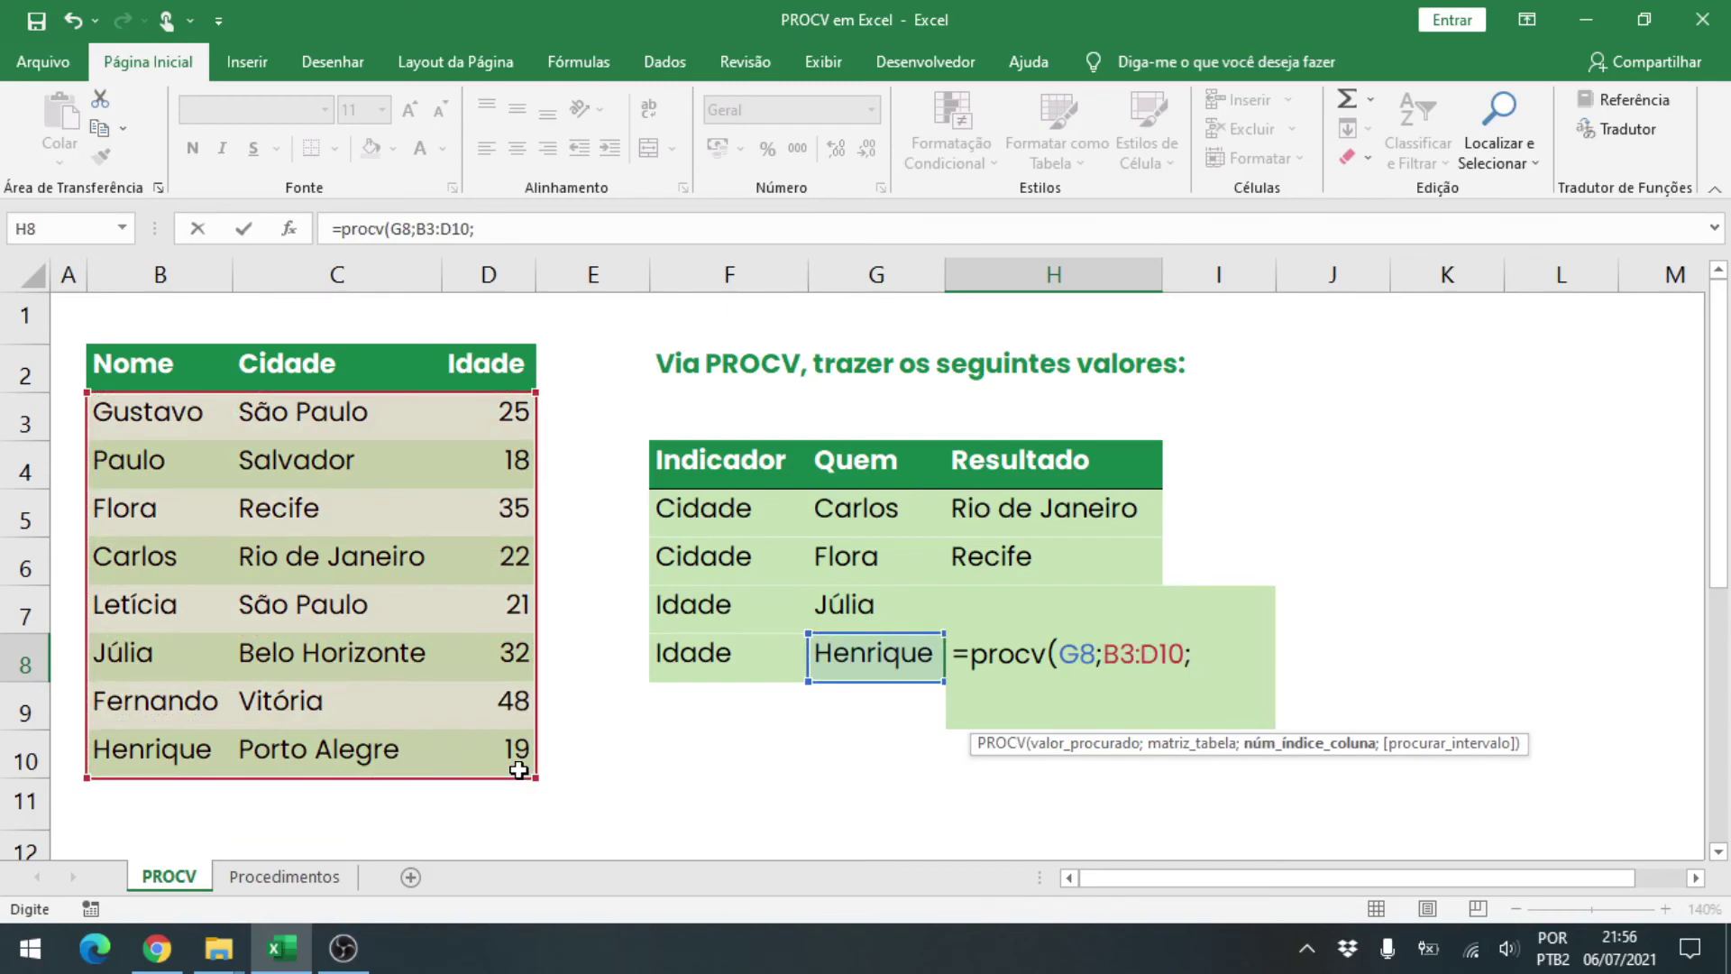
{"action": "type", "text": "3"}
{"action": "type", "text": ";"}
{"action": "type", "text": "0)"}
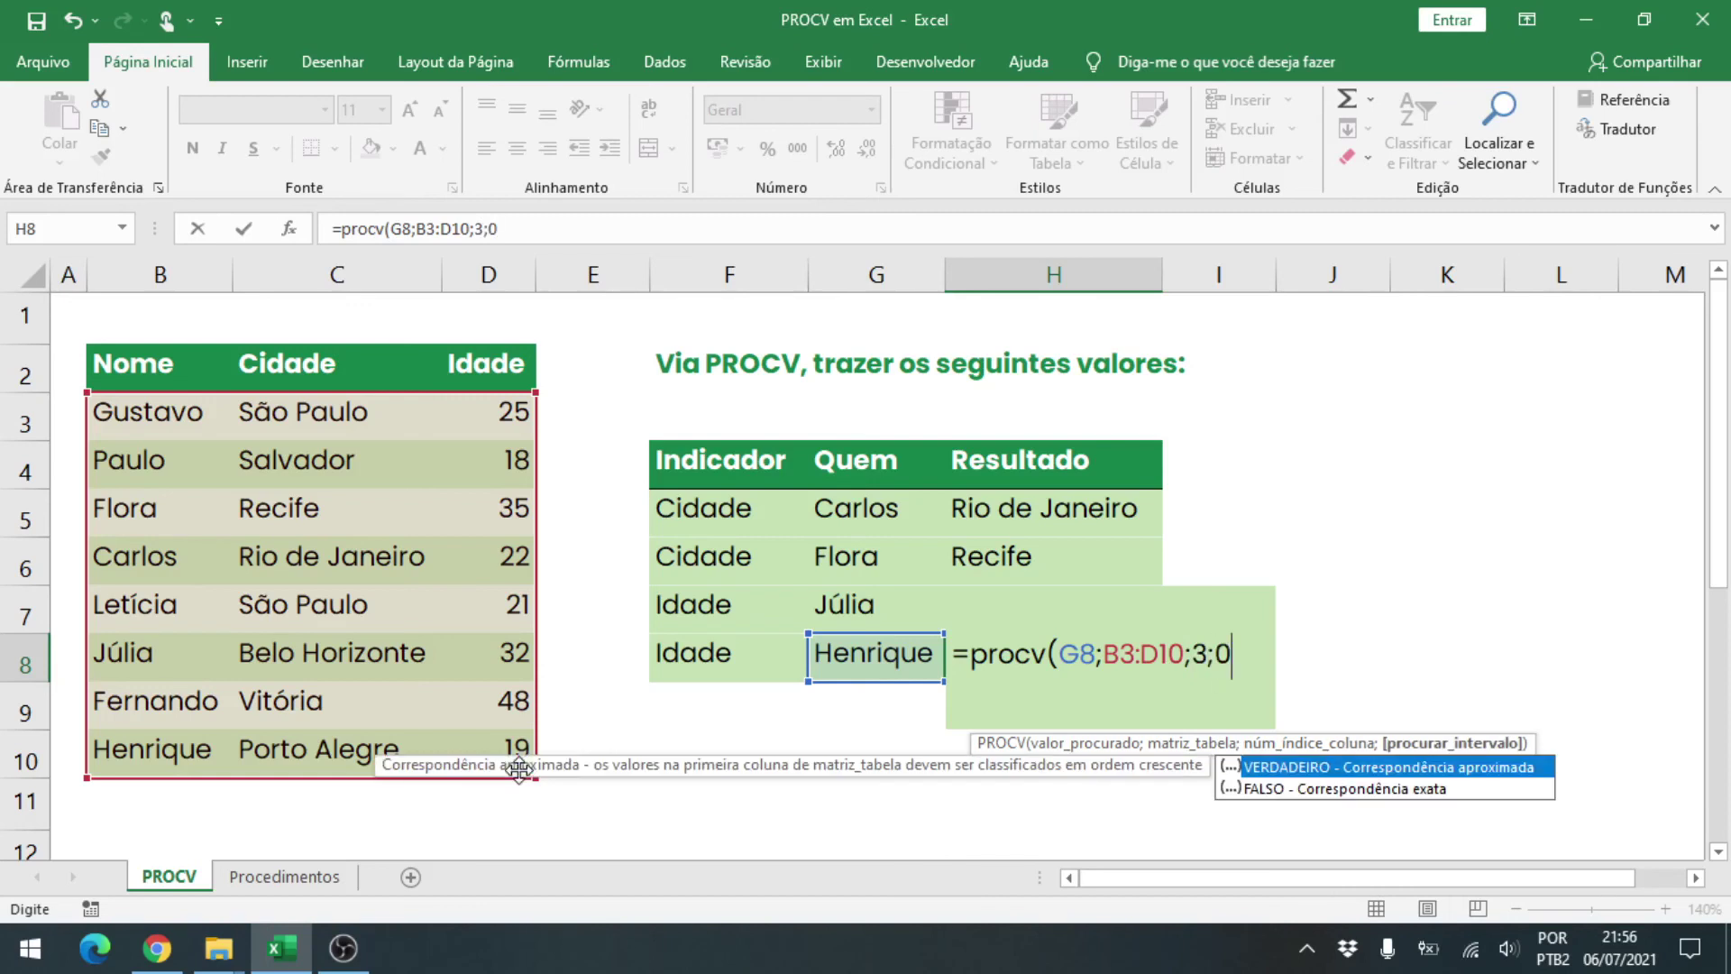
{"action": "key", "text": "Return"}
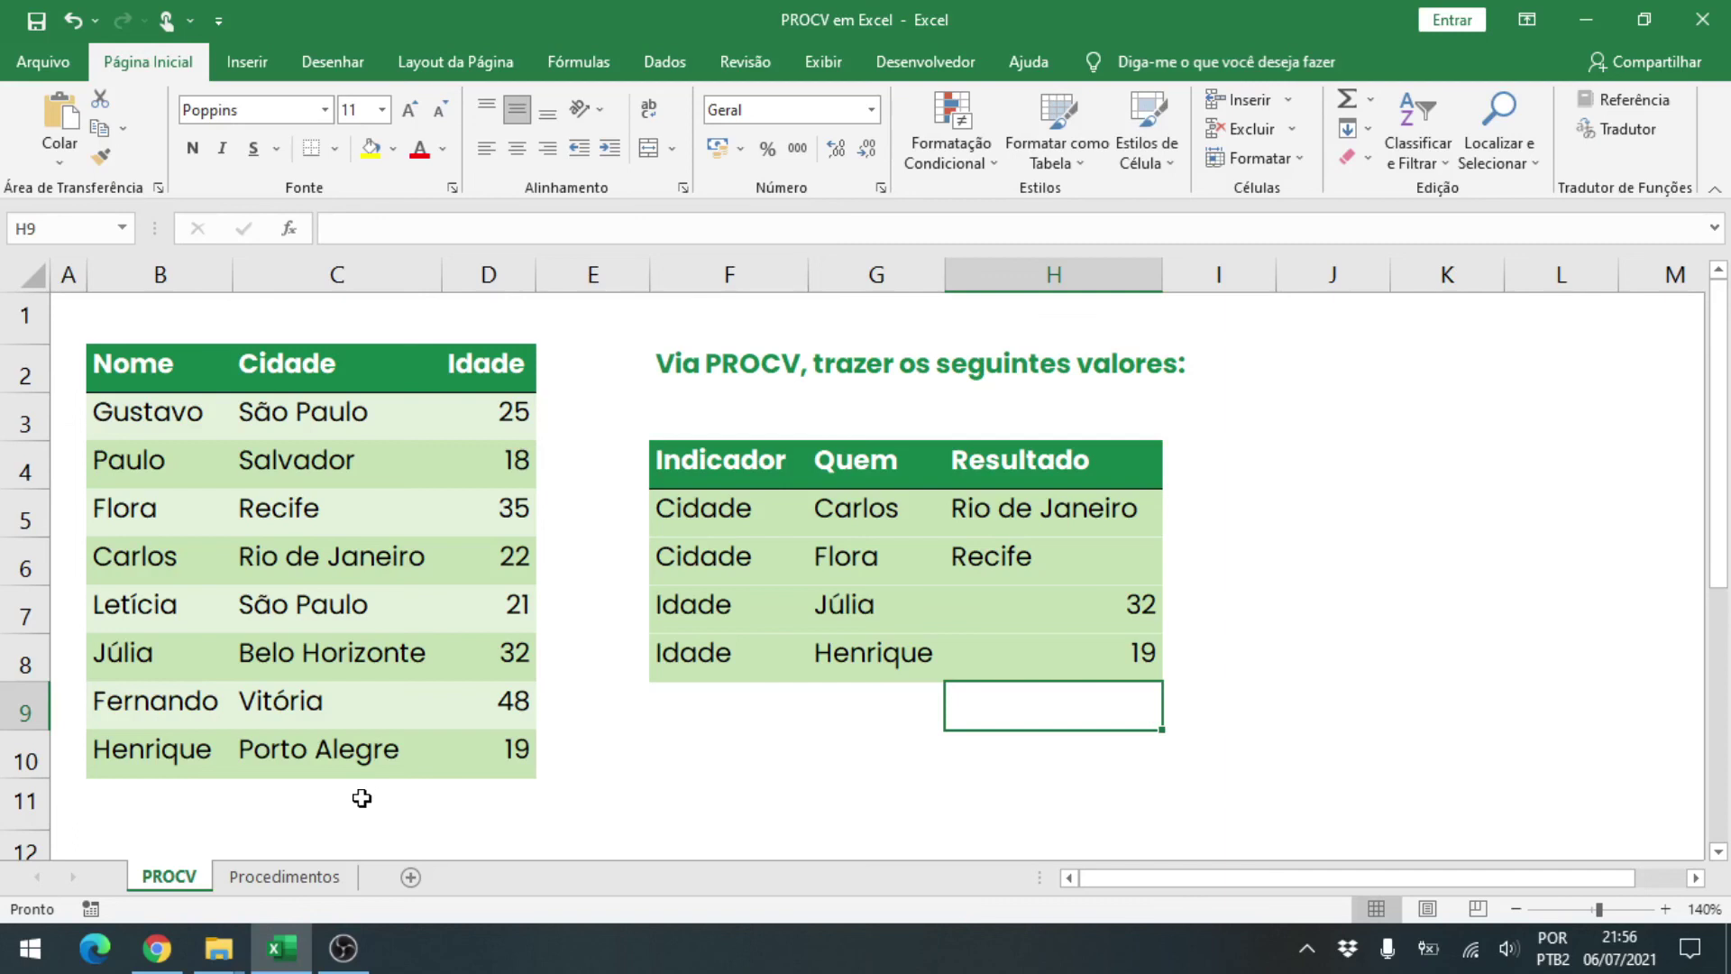
- Review the five PROCV rules on the Procedimentos sheet
{"action": "left_click", "coordinate": [309, 877]}
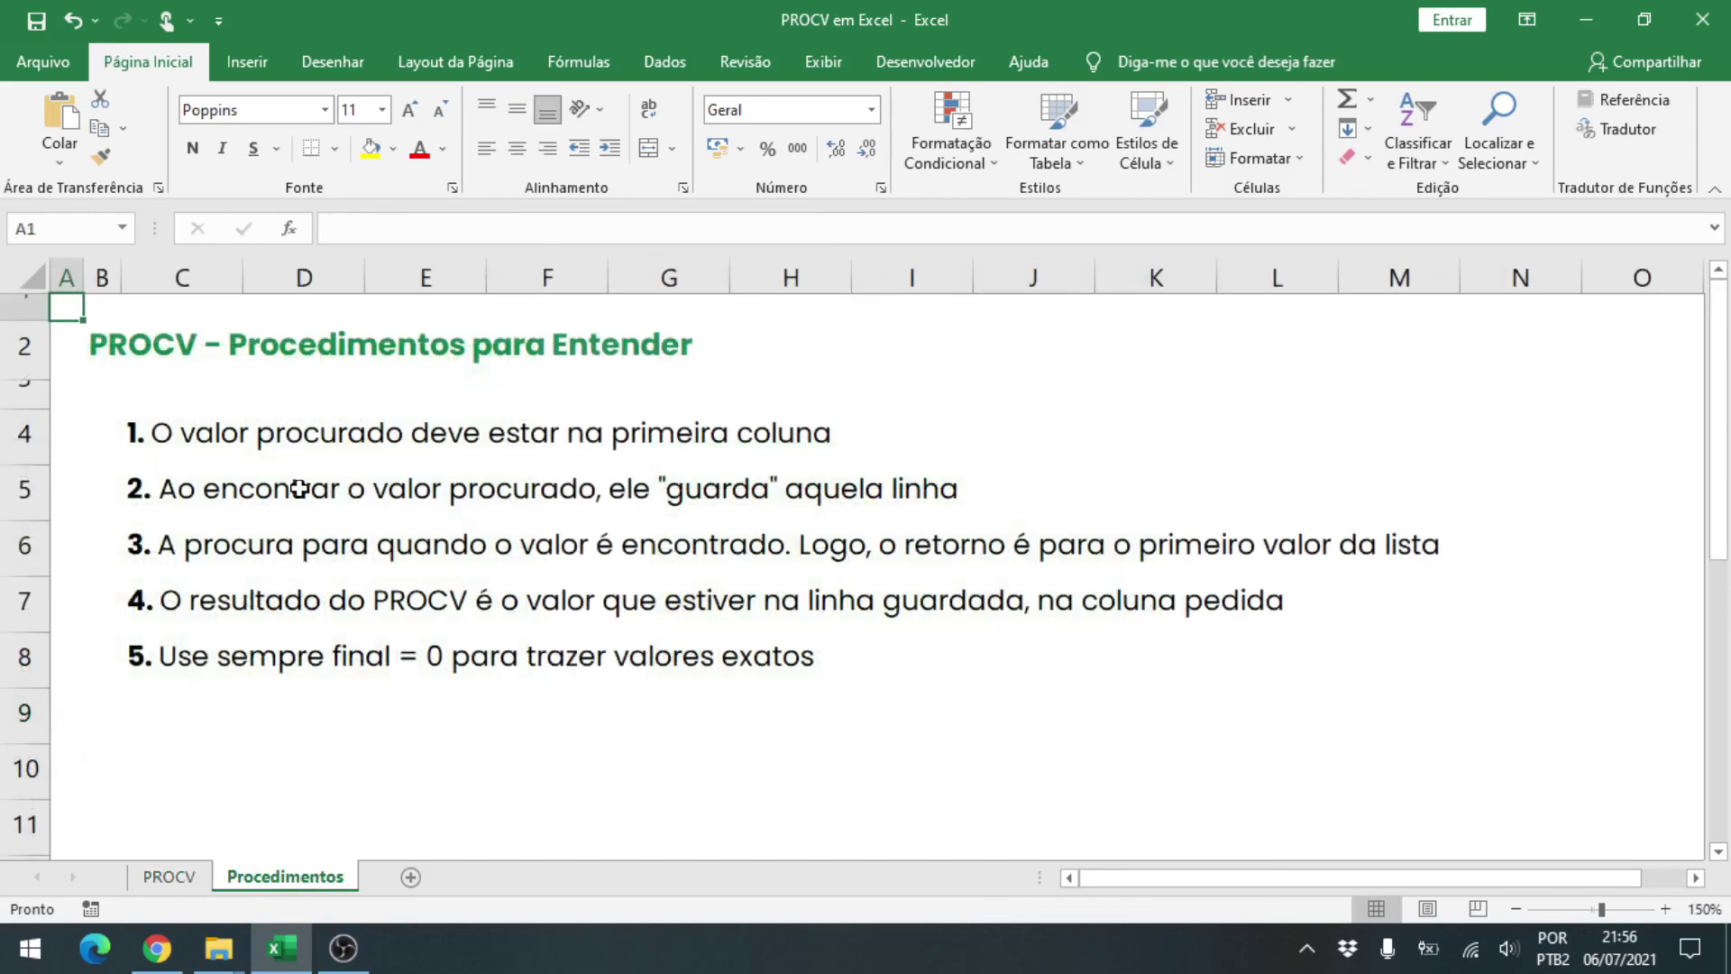